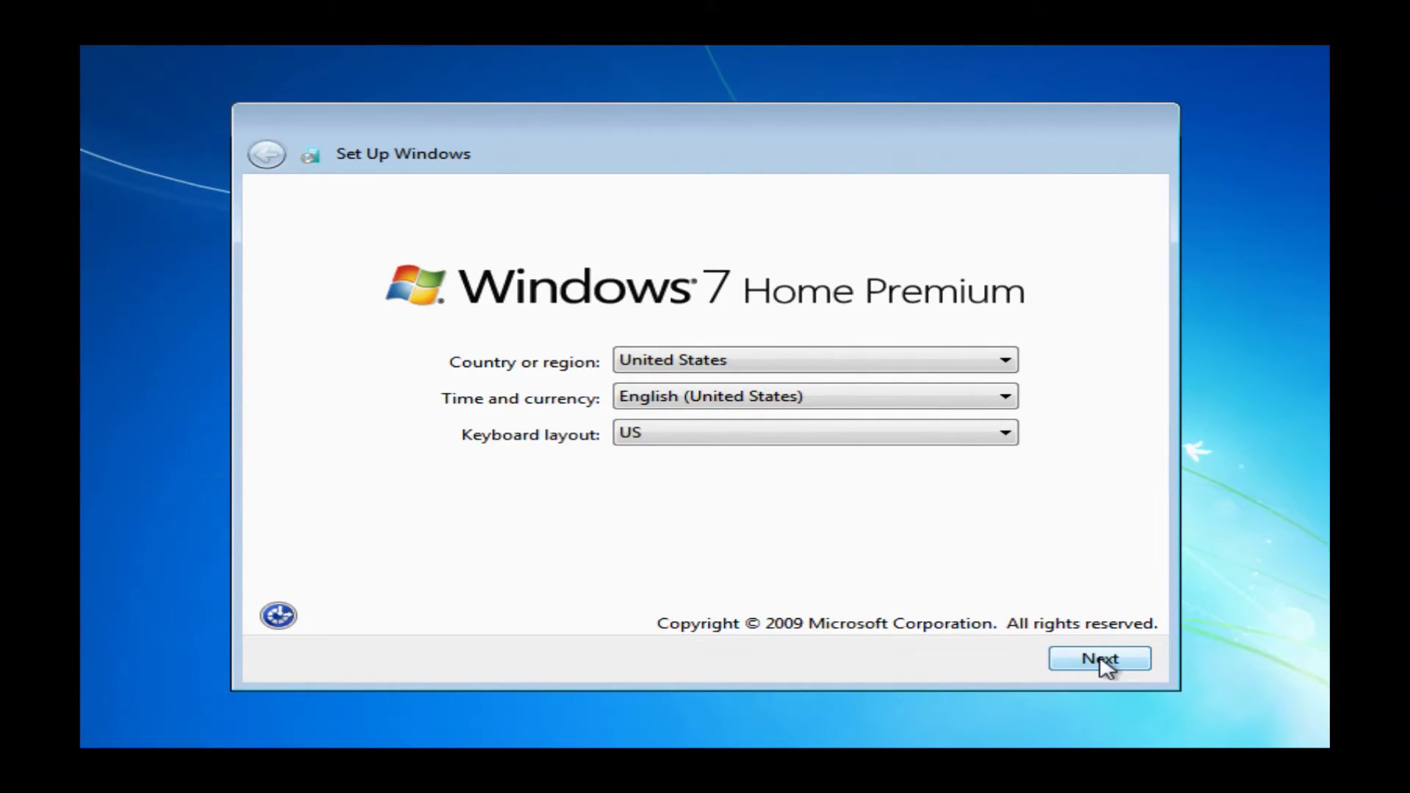
# Accept United States, English (United States) formats and the US keyboard layout, and continue
pyautogui.click(1102, 659)
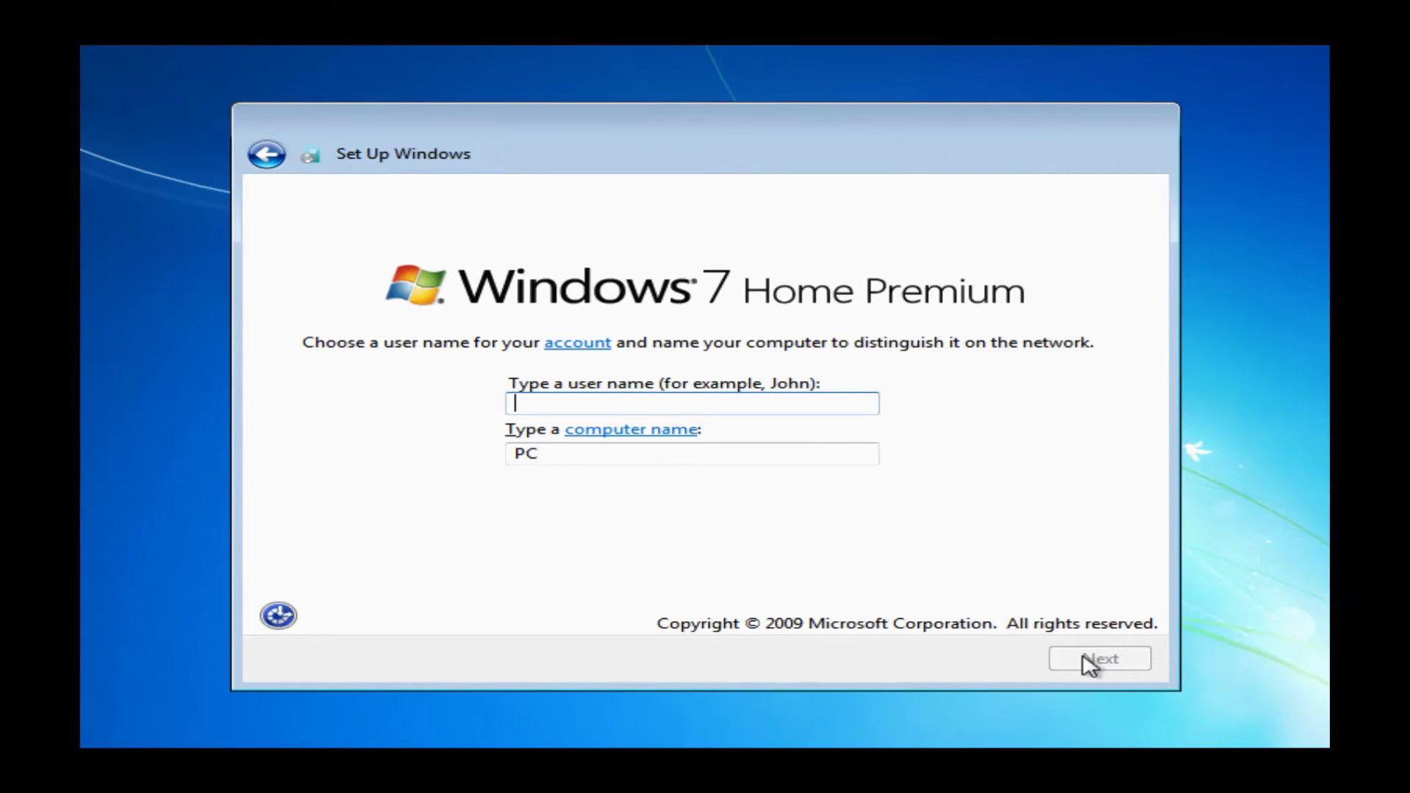
# Enter the account user name, keep the generated matching computer name, and continue
pyautogui.write('ryan')
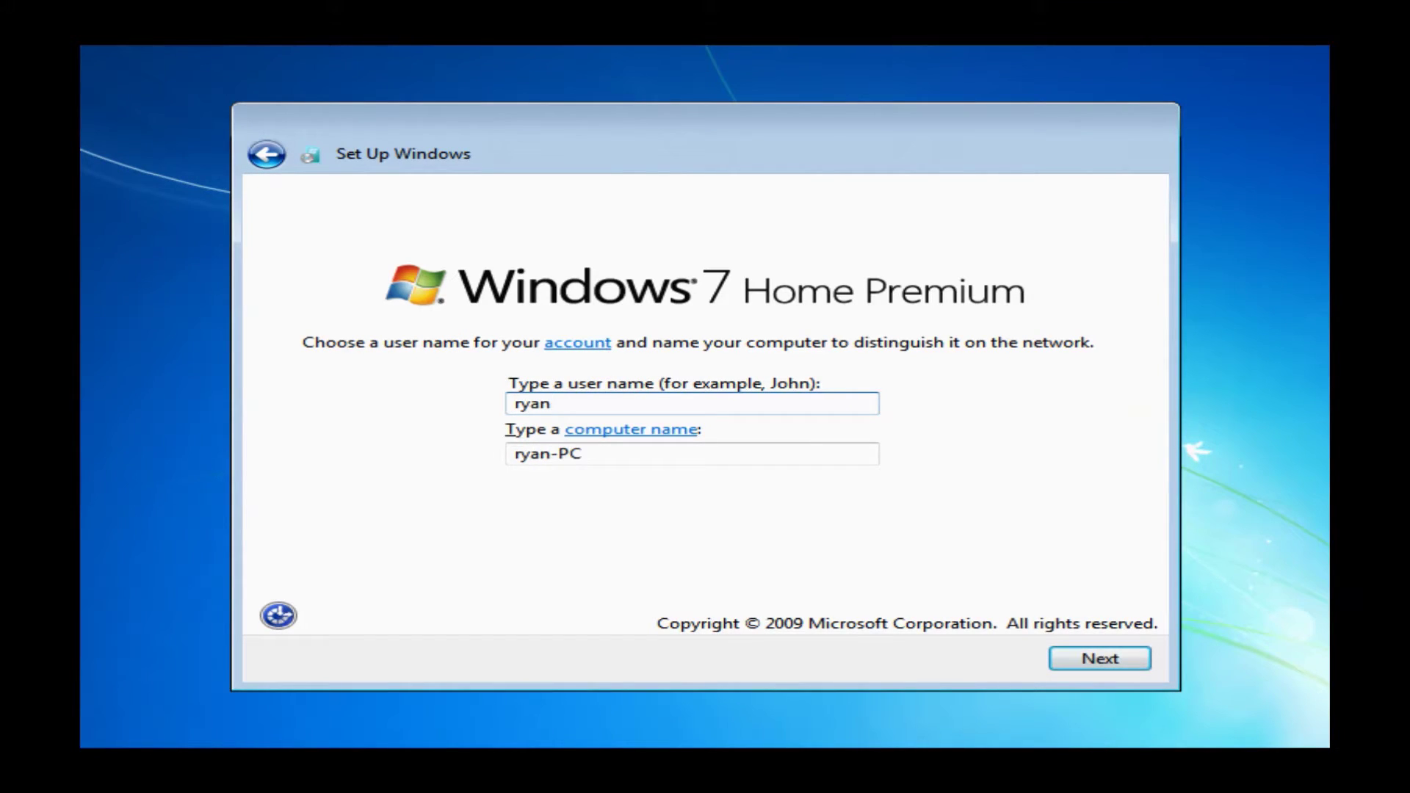
pyautogui.write('blairtg')
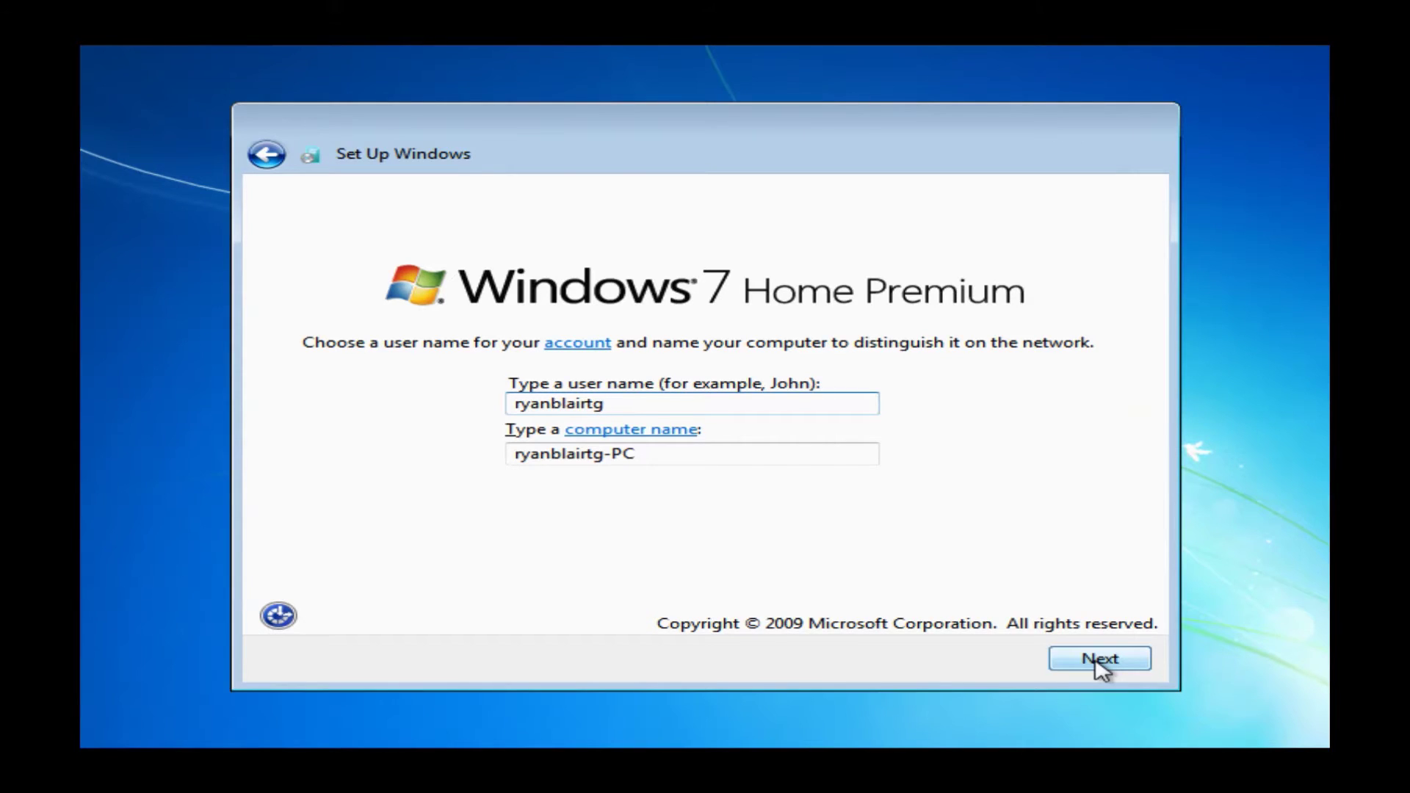
pyautogui.click(1100, 659)
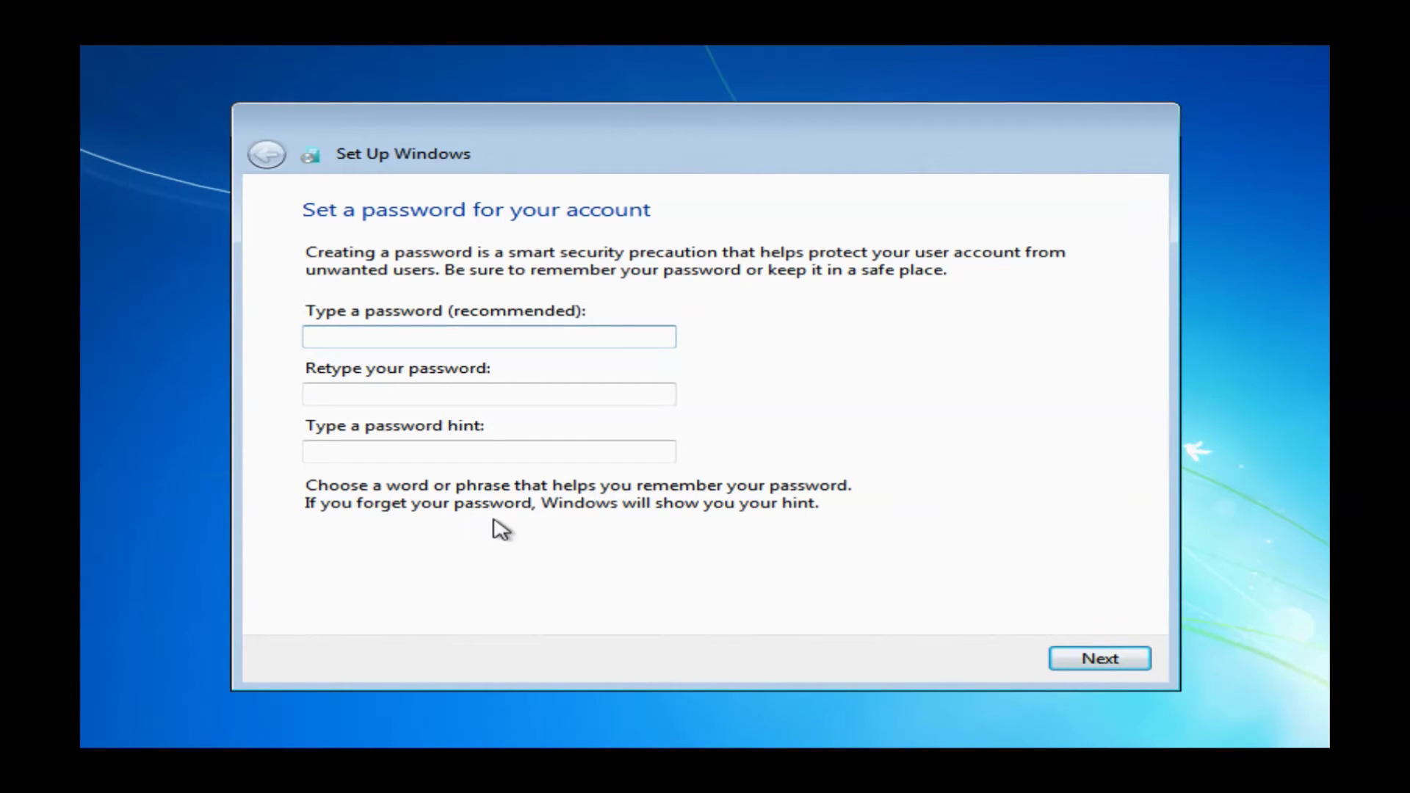
# Skip setting an account password by leaving all password fields blank
pyautogui.click(1102, 659)
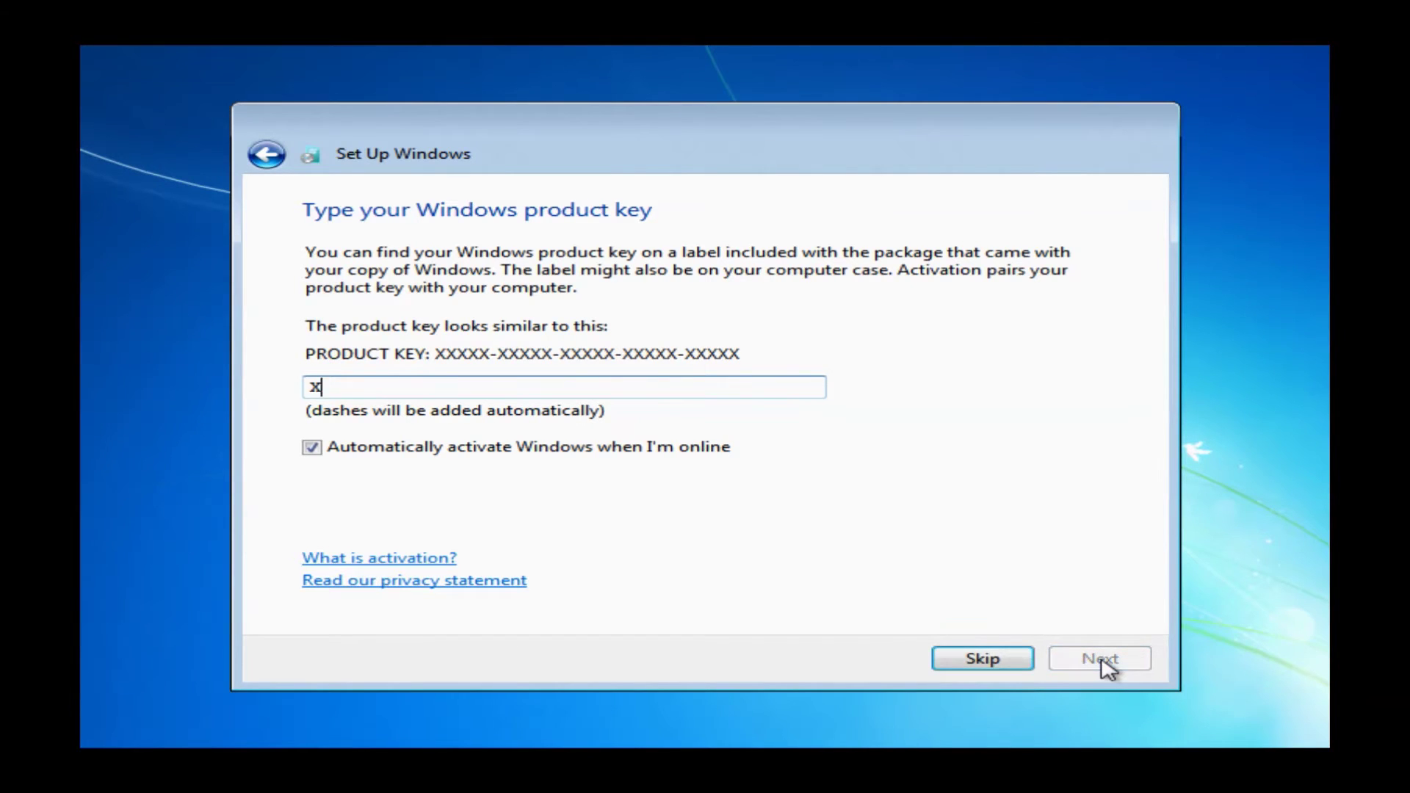
# Enter the 25-character product key with automatic online activation left on, and continue
pyautogui.write('xxxxx-xxxx')
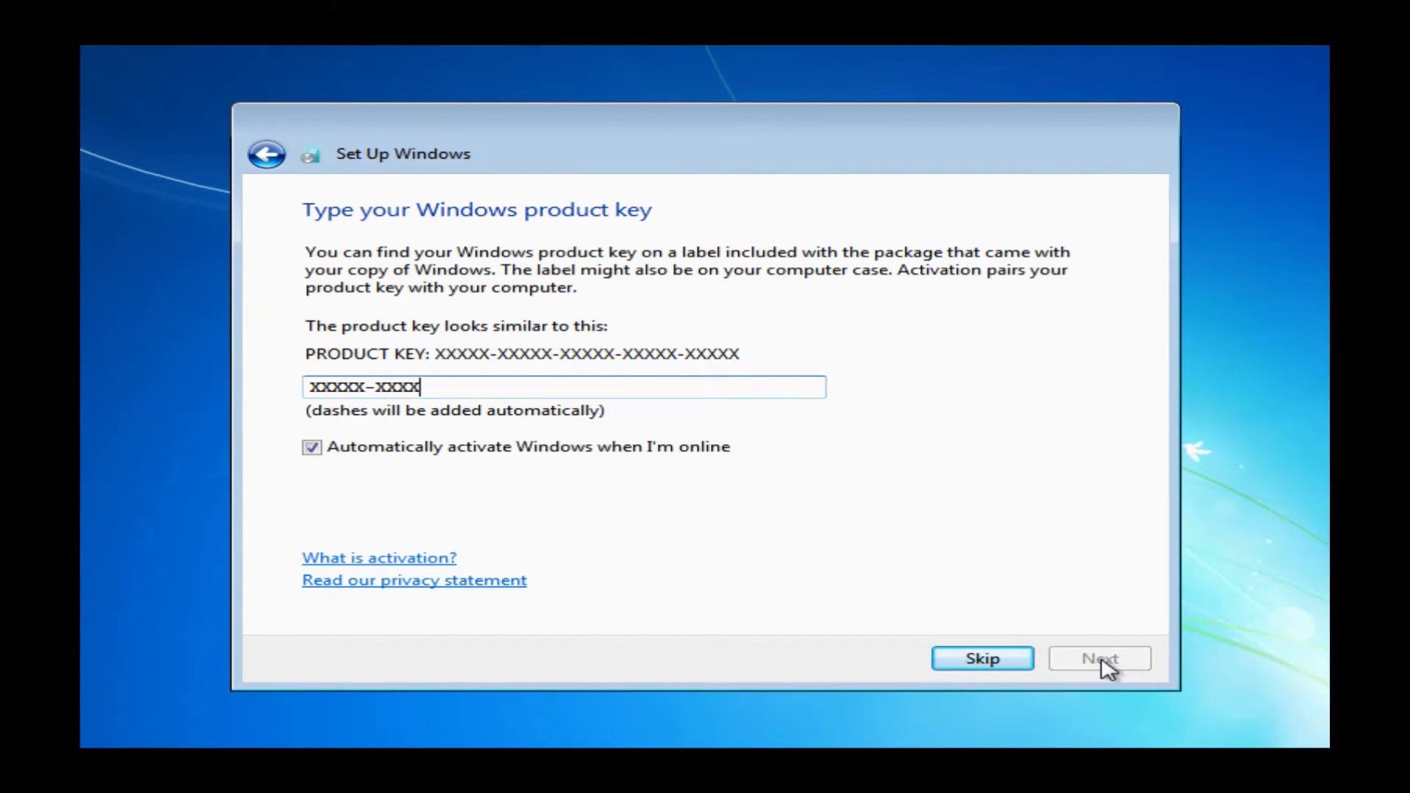
pyautogui.write('x-xxxxx')
pyautogui.write('xxxx')
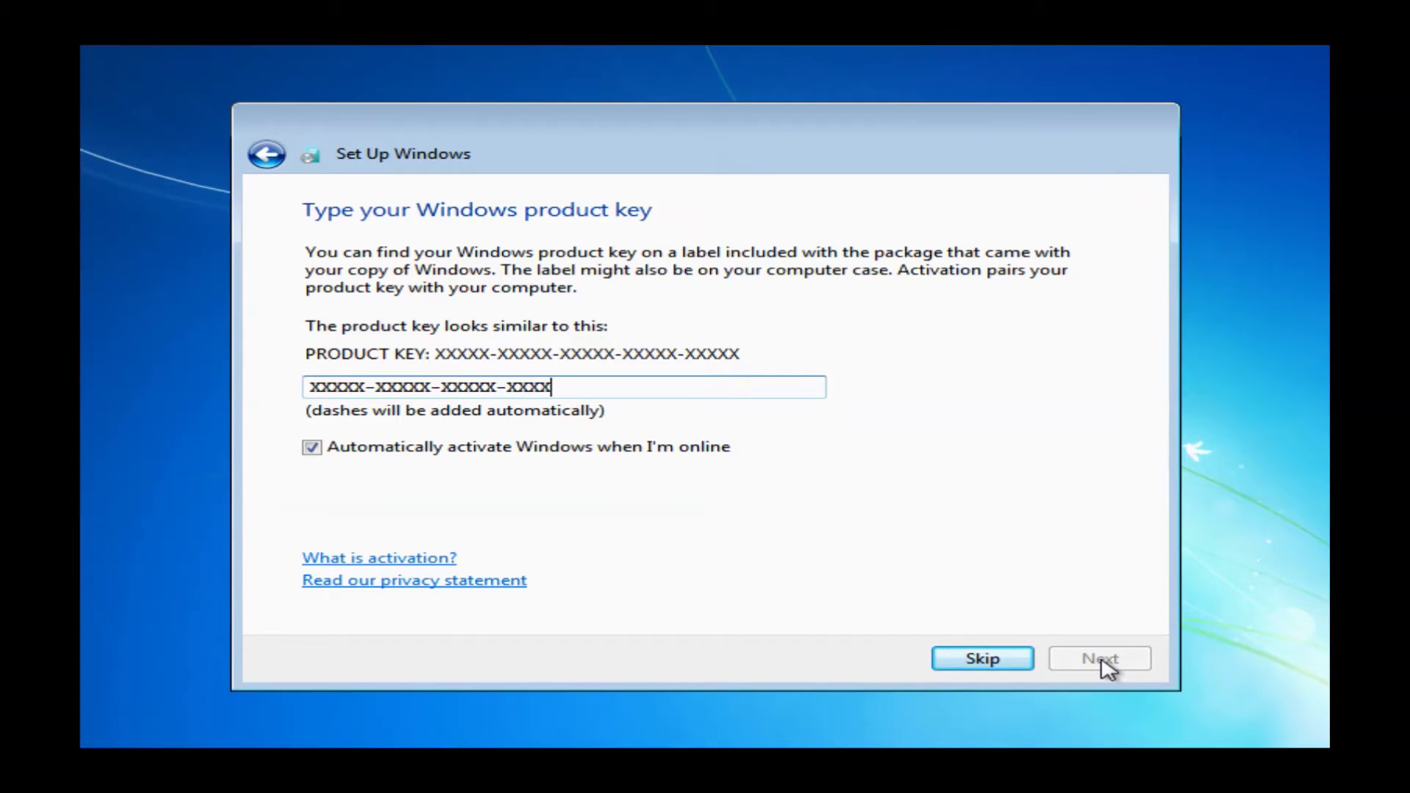
pyautogui.write('x-xxxxx-xxxxx')
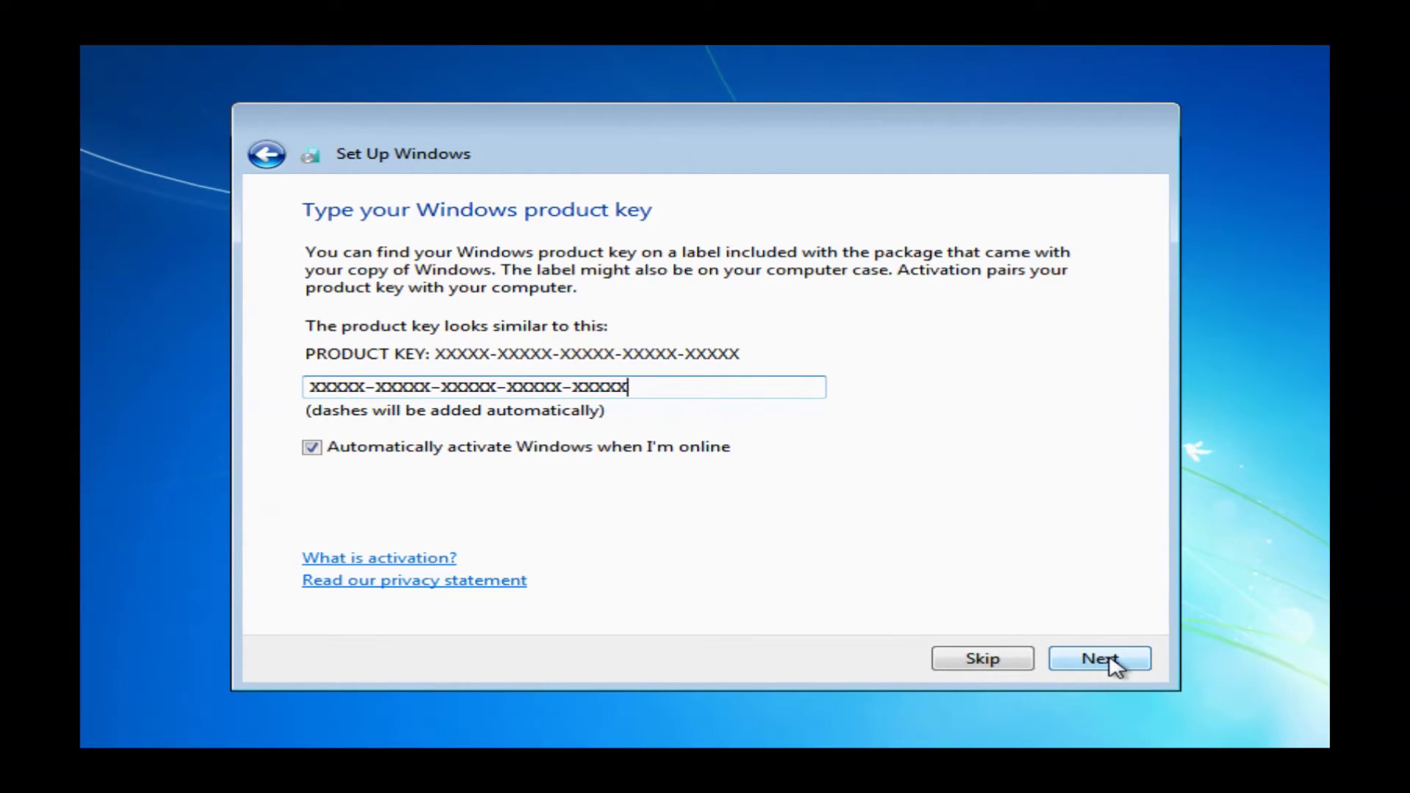
pyautogui.click(1117, 667)
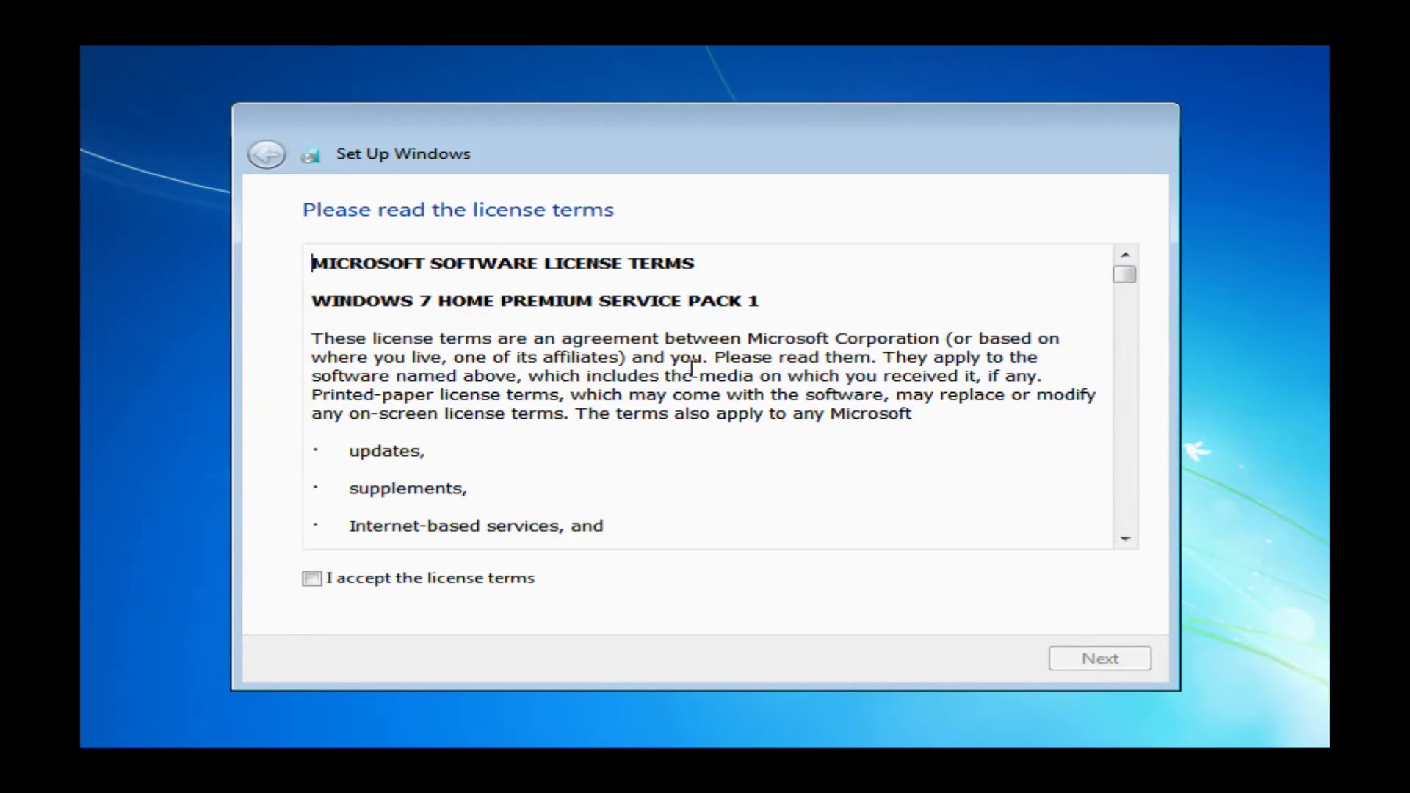
# Accept the Windows 7 Home Premium license terms and continue
pyautogui.click(312, 579)
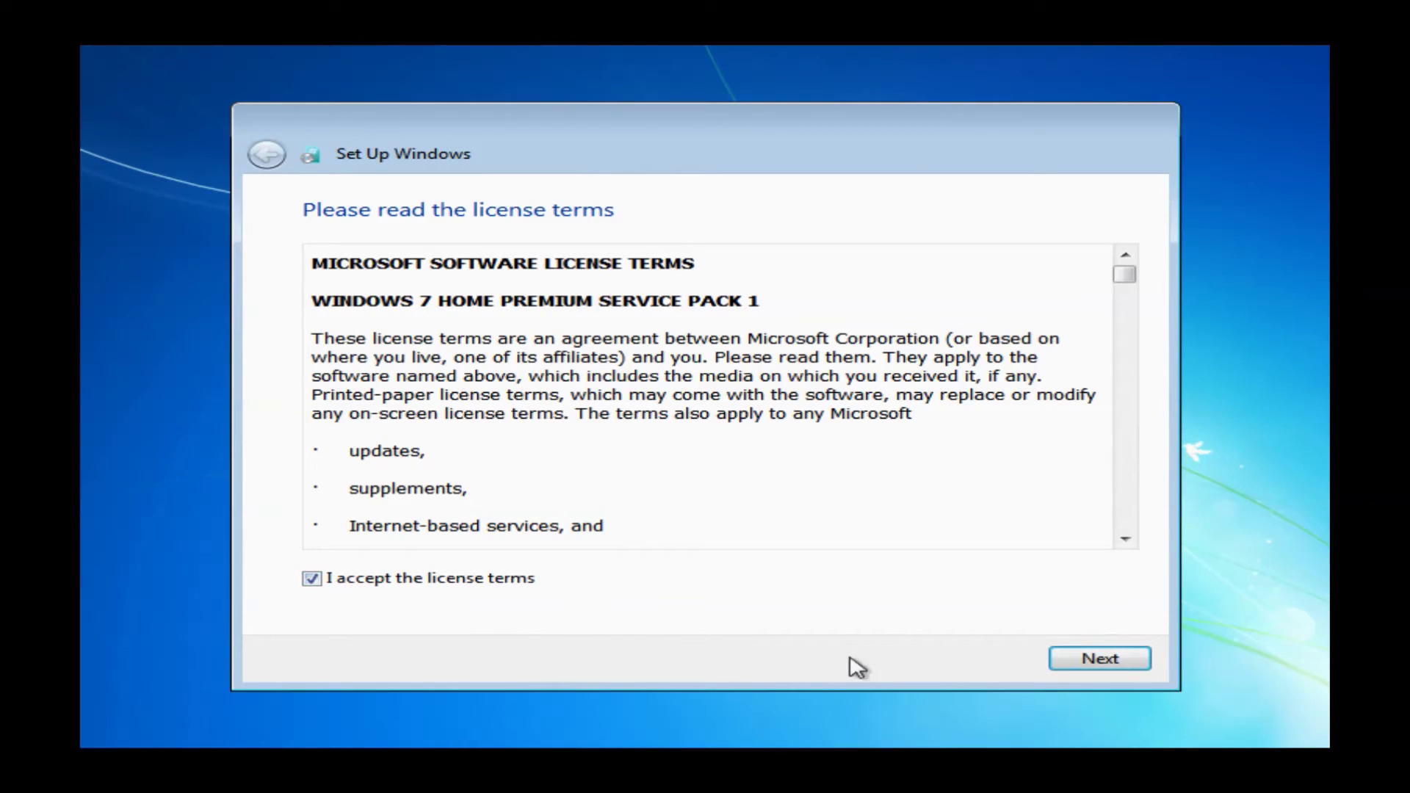
pyautogui.click(1100, 667)
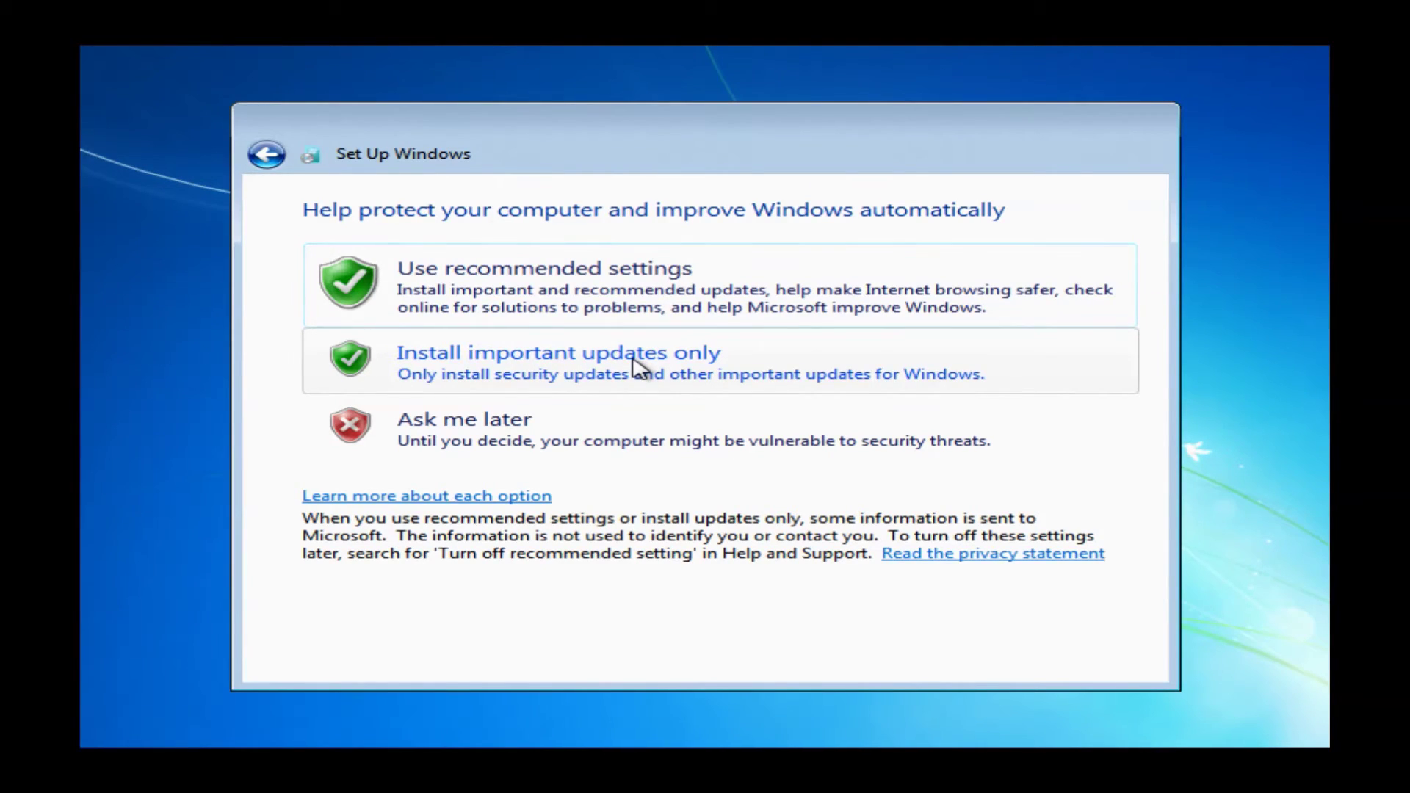
# Choose 'Install important updates only' for automatic protection
pyautogui.click(634, 365)
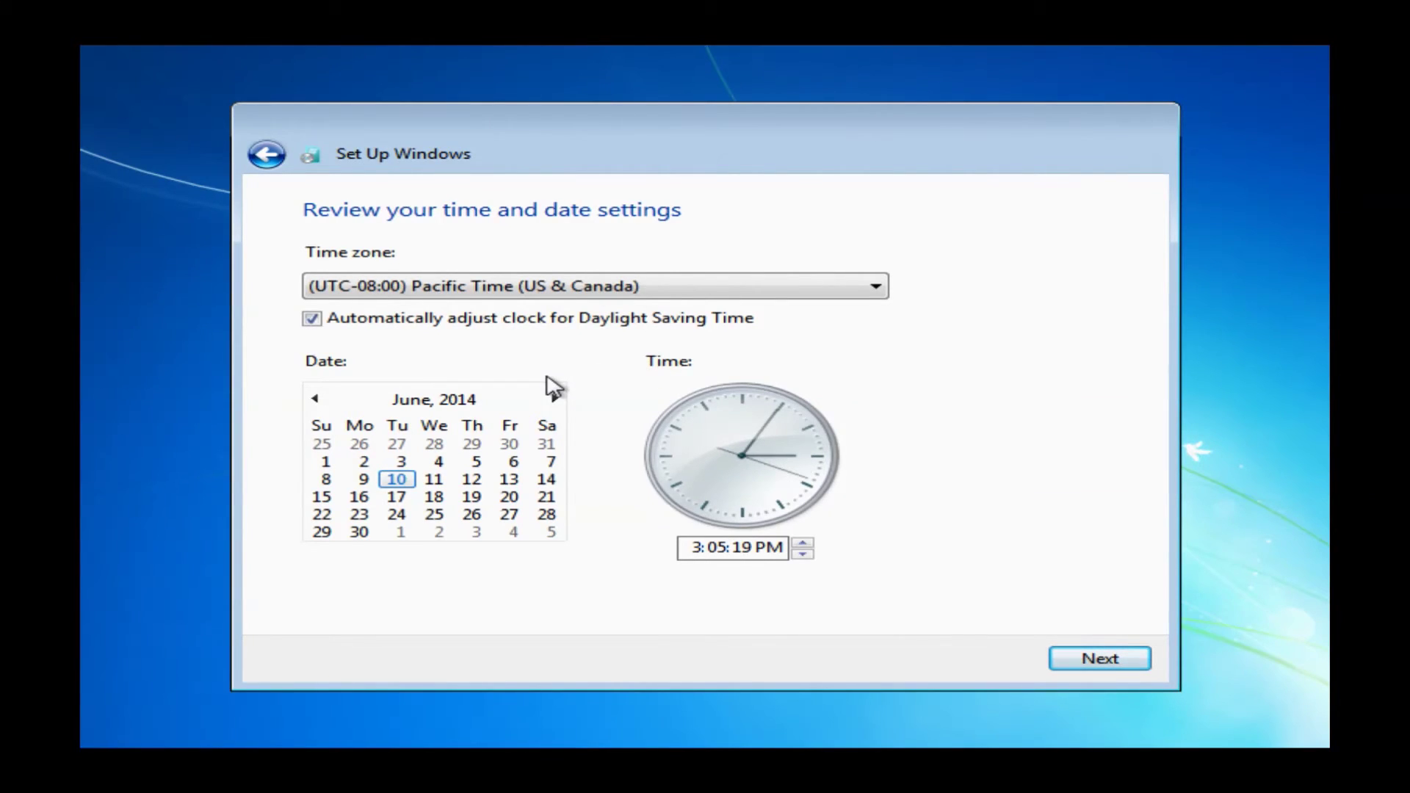
# Set the time zone to Eastern Time (US & Canada) and raise the clock hour to 4 PM
pyautogui.click(881, 298)
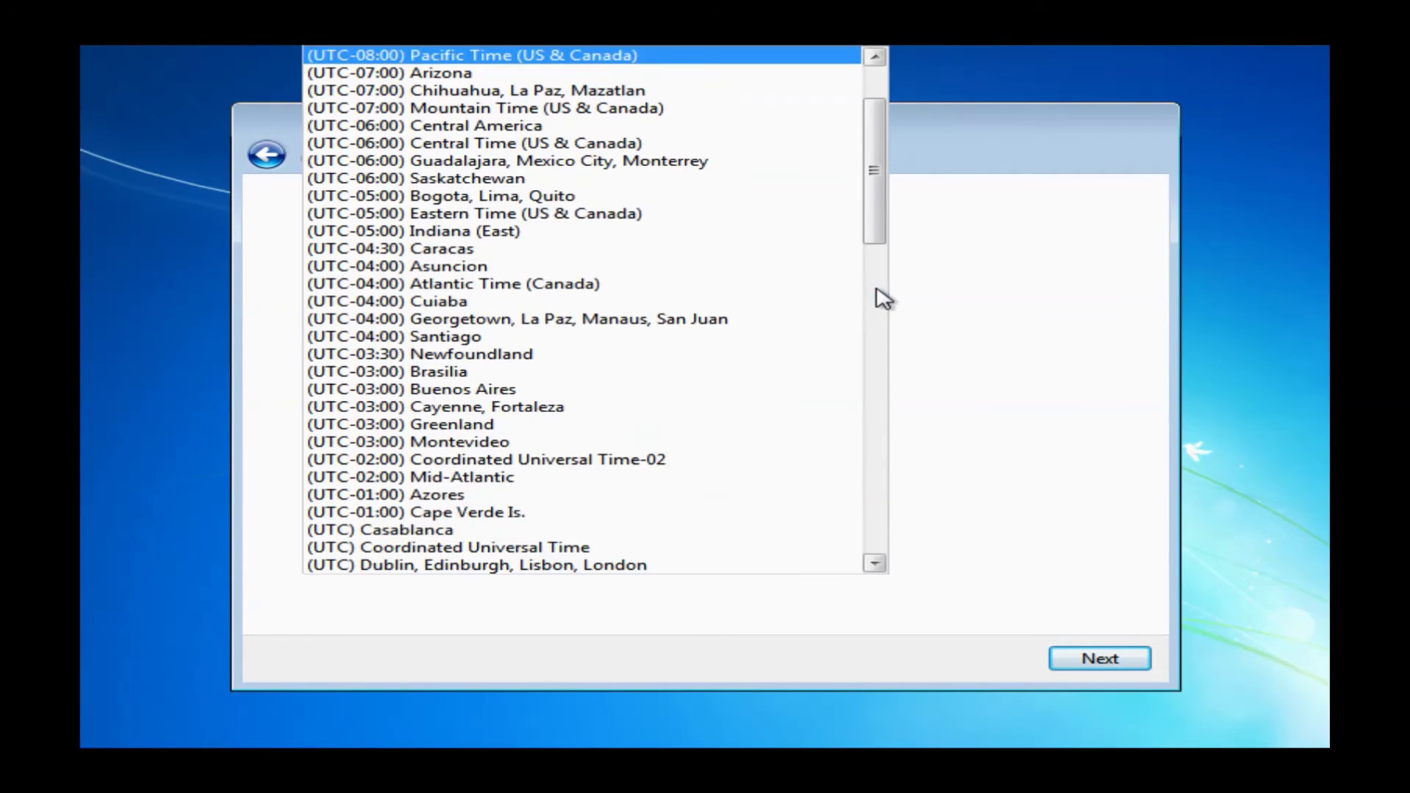
pyautogui.click(885, 299)
pyautogui.scroll(2, 804, 287)
pyautogui.scroll(10, 804, 286)
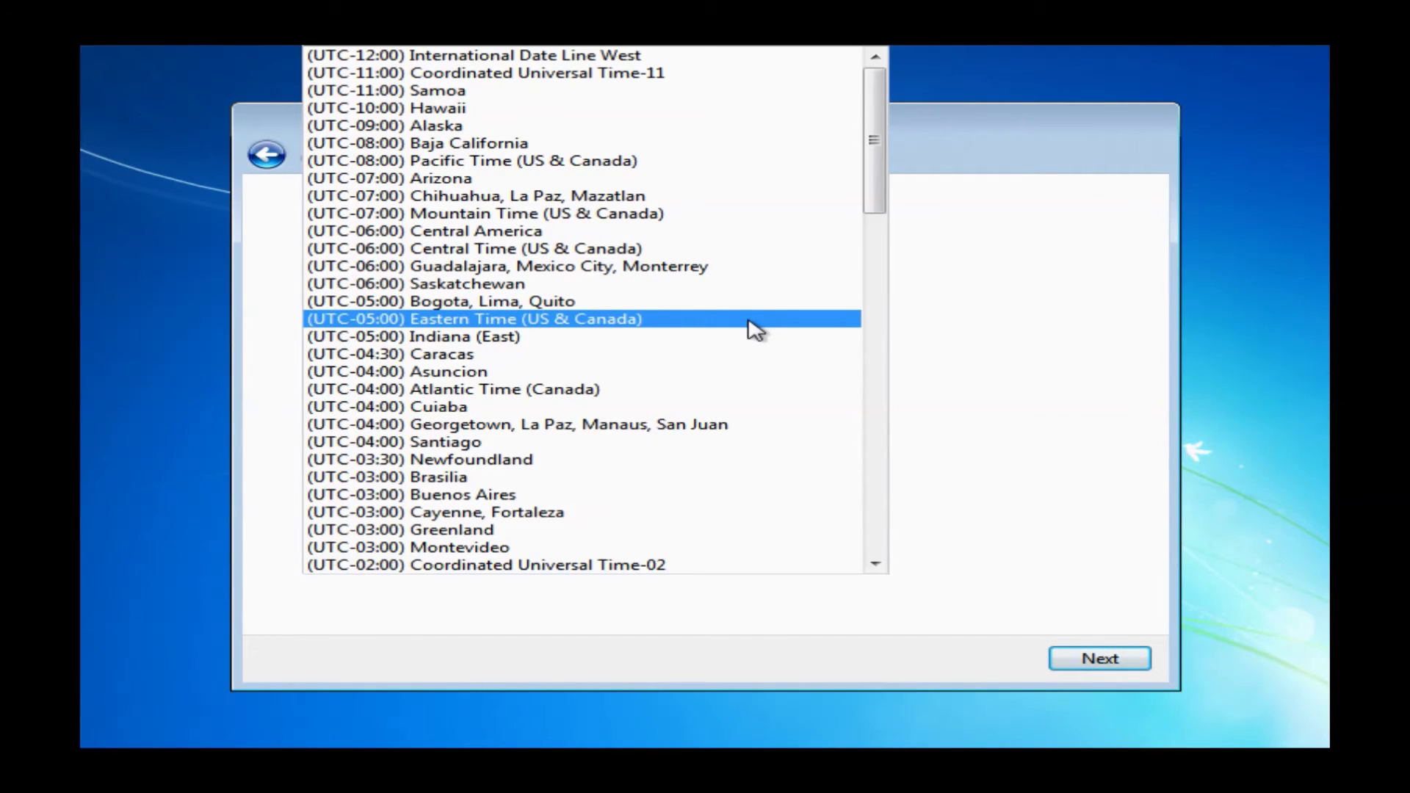
pyautogui.scroll(-2, 756, 330)
pyautogui.press('Return')
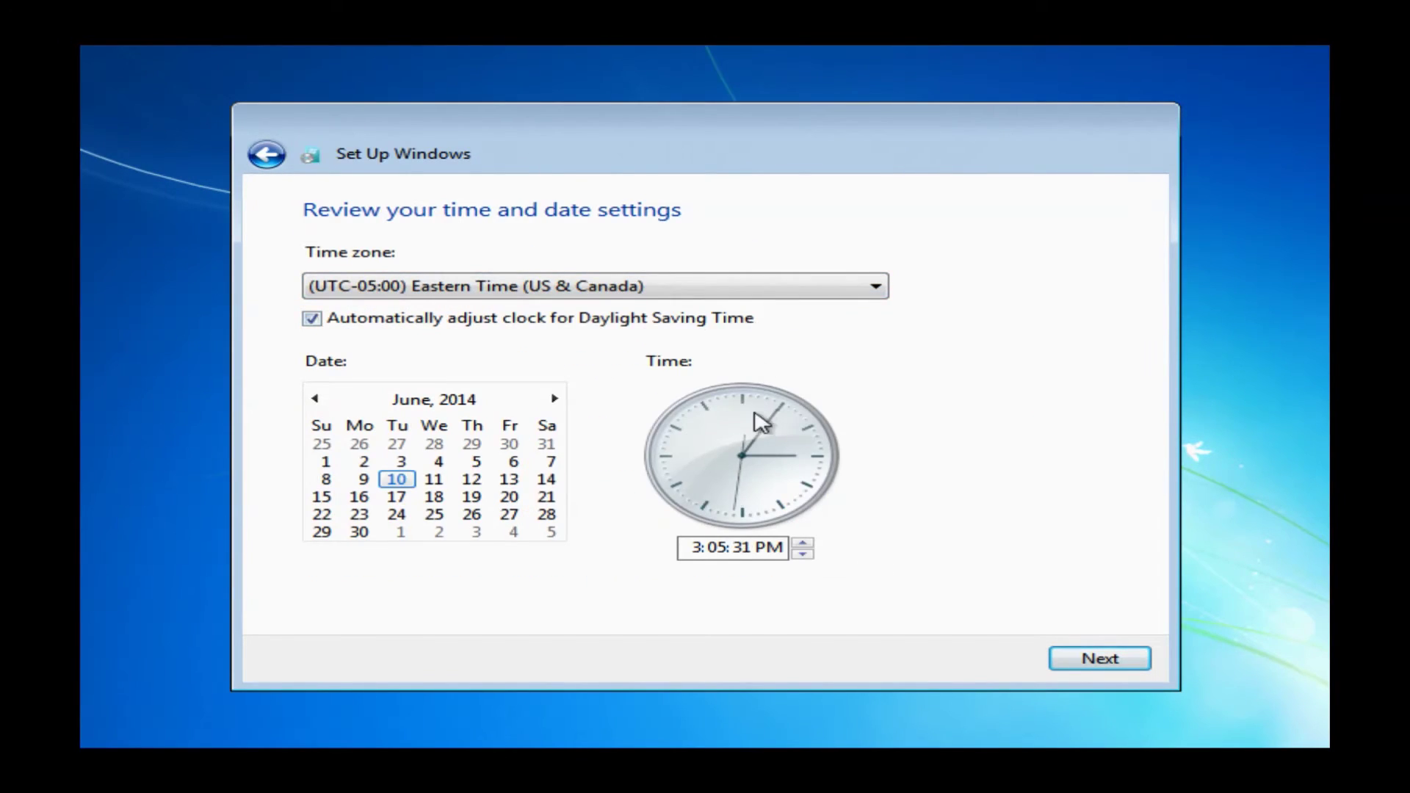
pyautogui.click(702, 549)
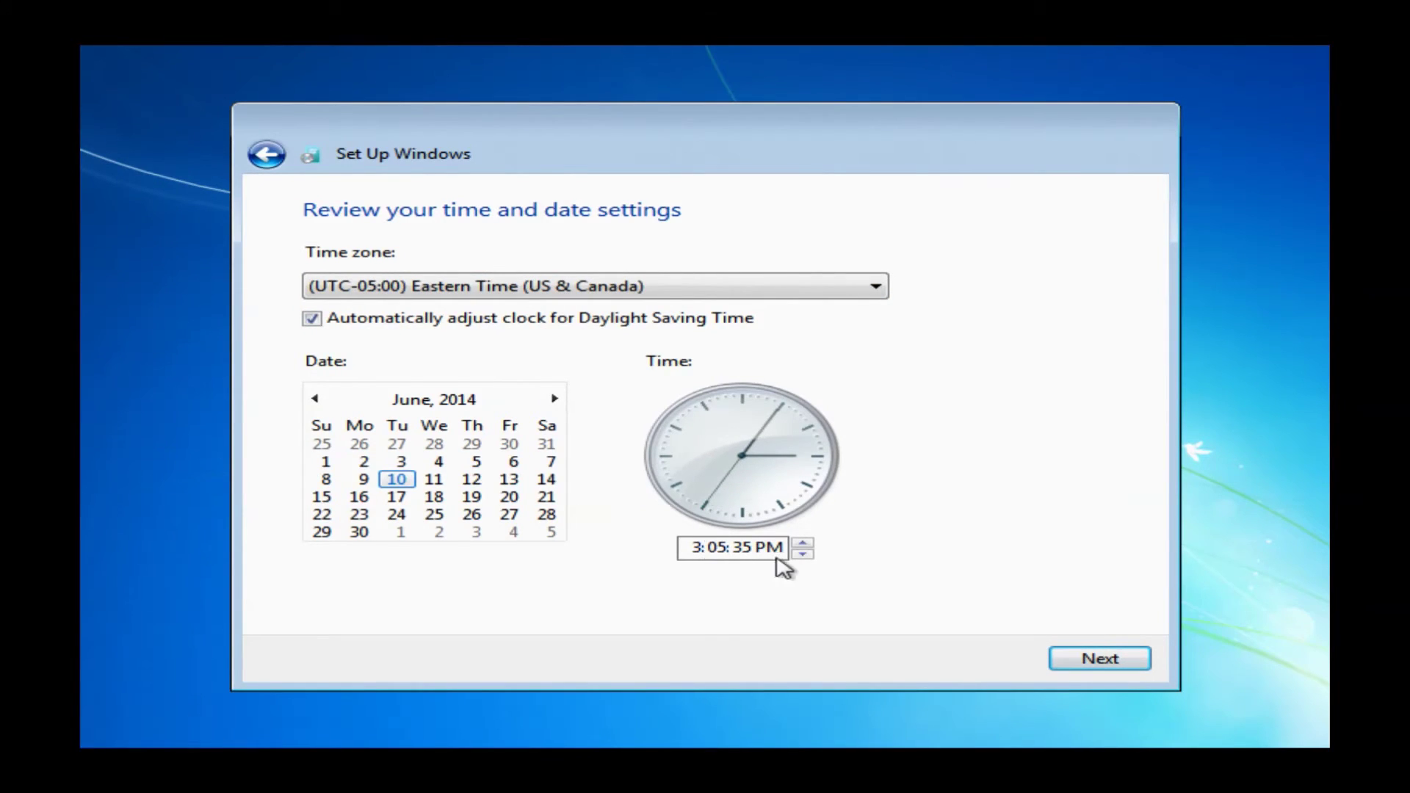
pyautogui.click(803, 544)
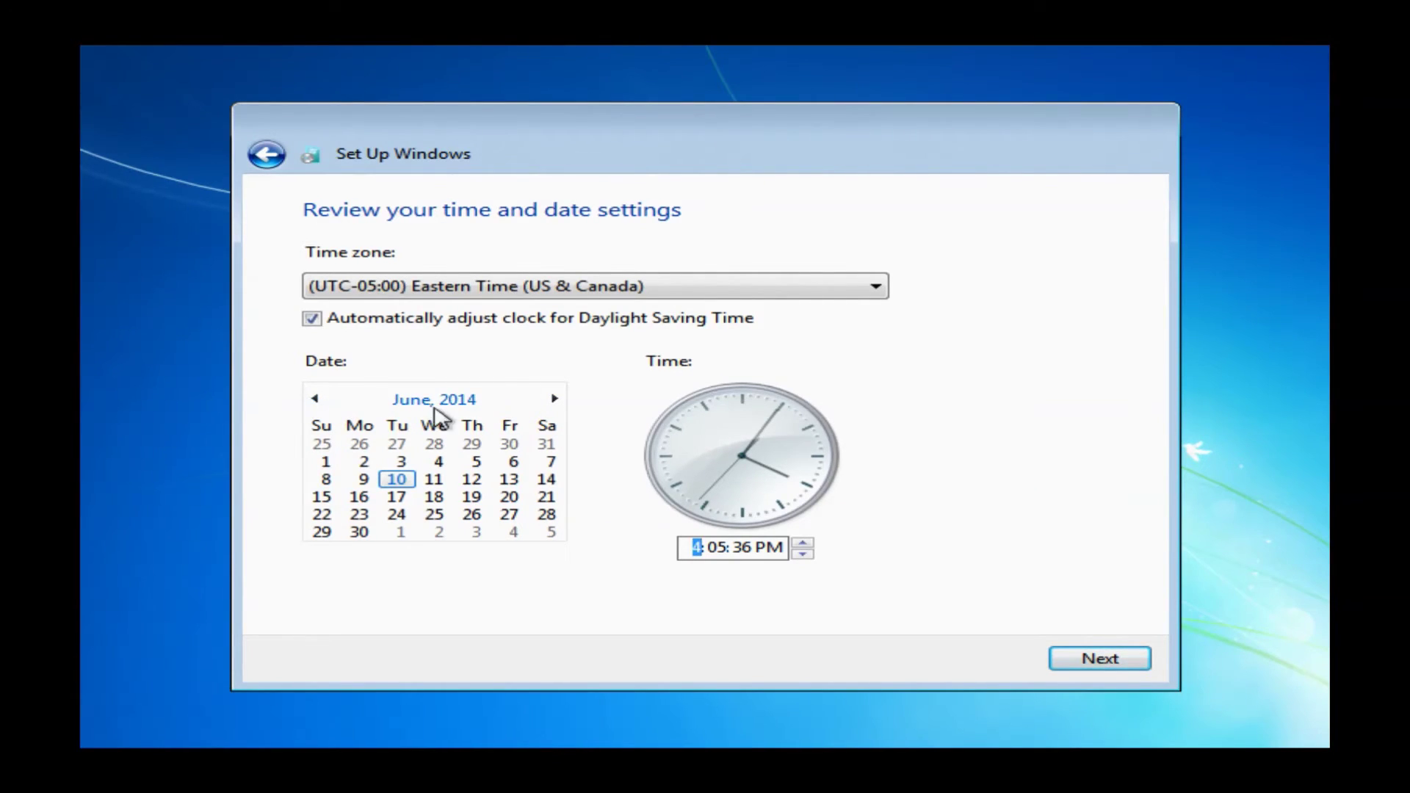
# Set the date to June 10, 2014 and confirm the time and date settings
pyautogui.click(553, 400)
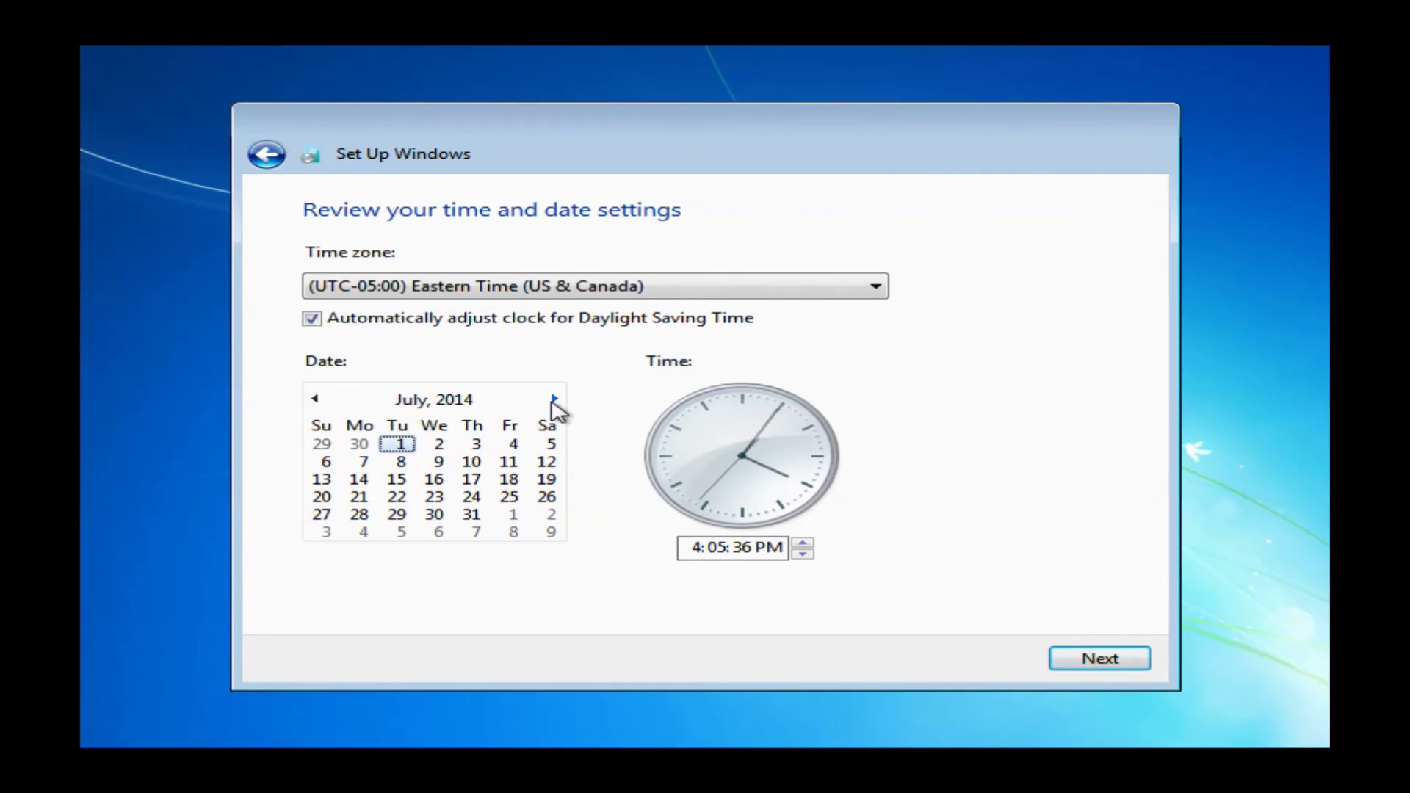
pyautogui.click(316, 401)
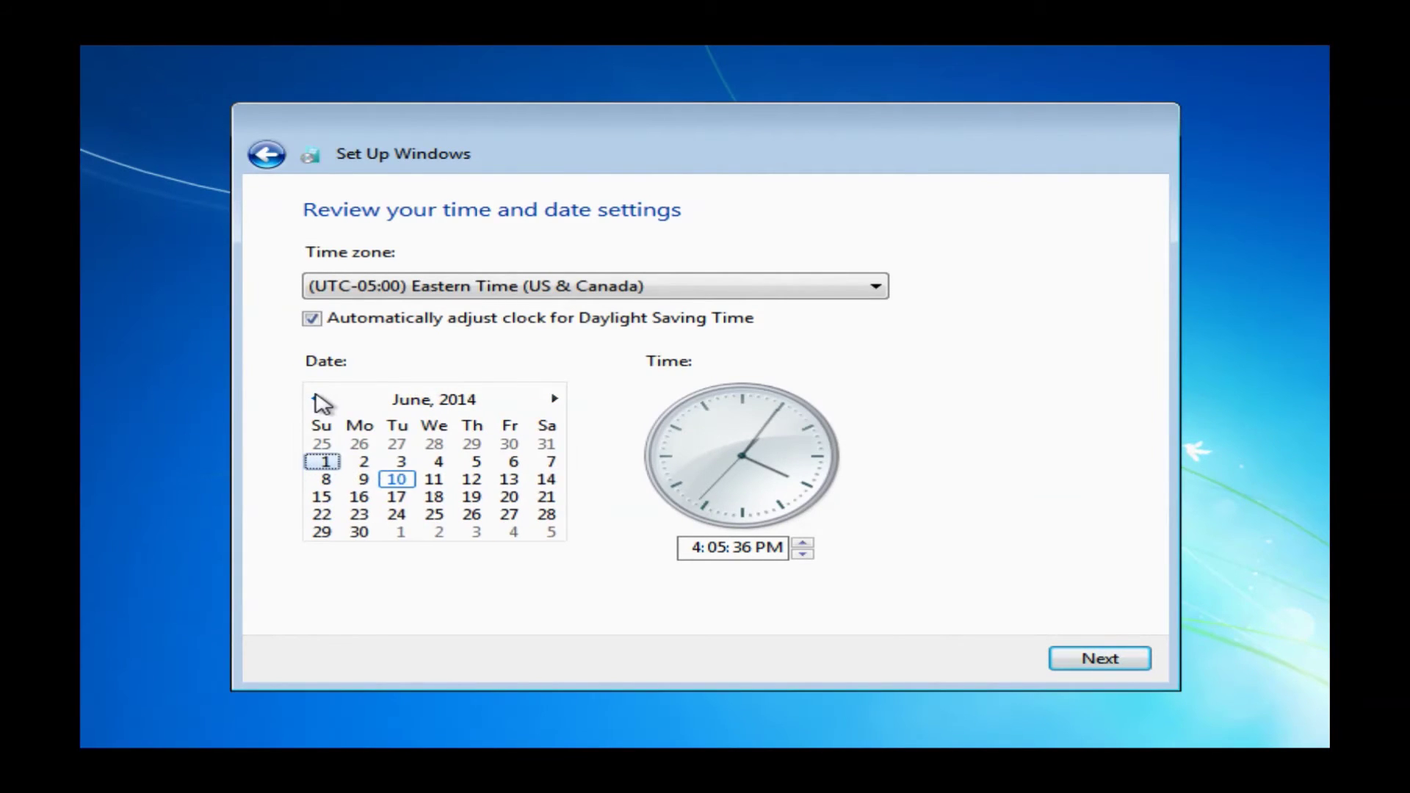
pyautogui.click(397, 478)
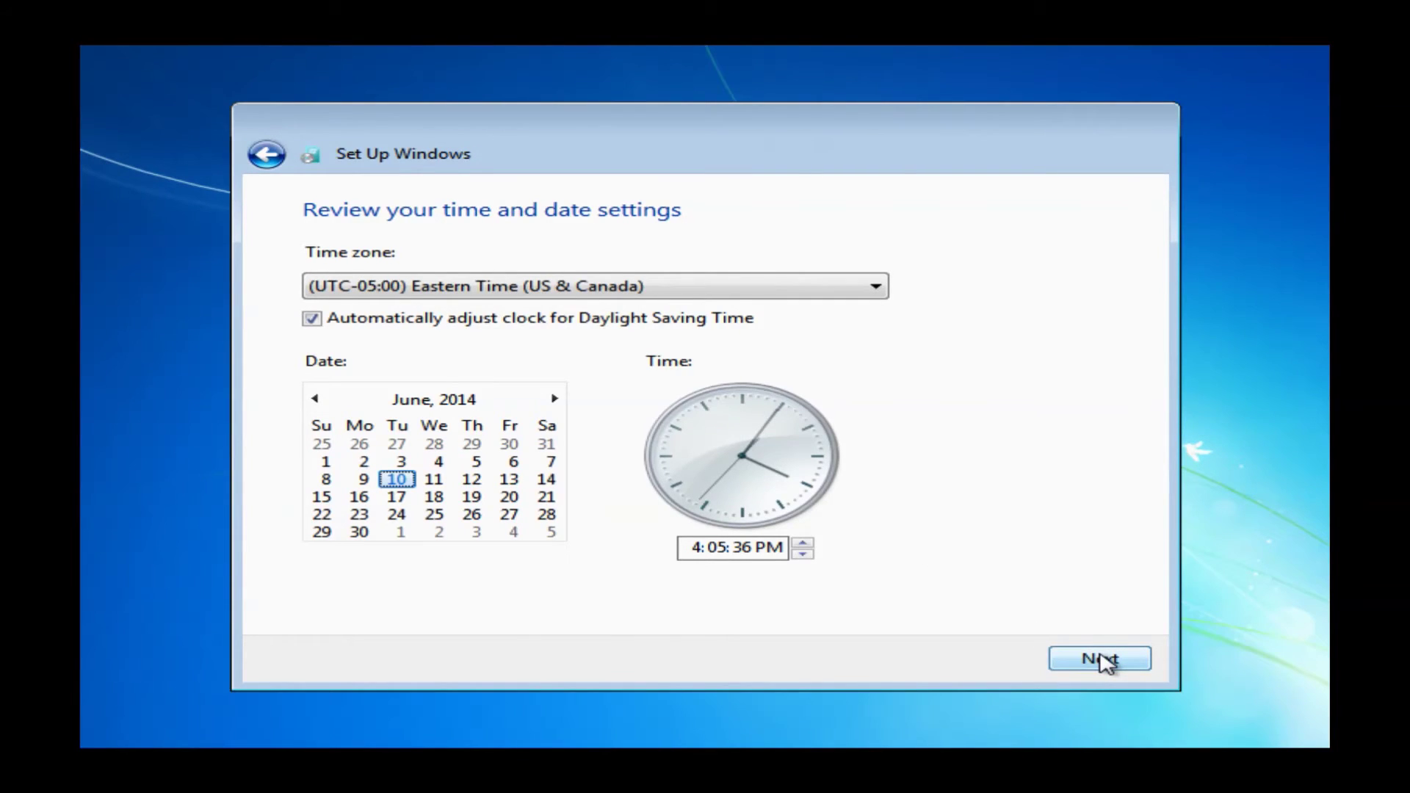
pyautogui.click(1104, 660)
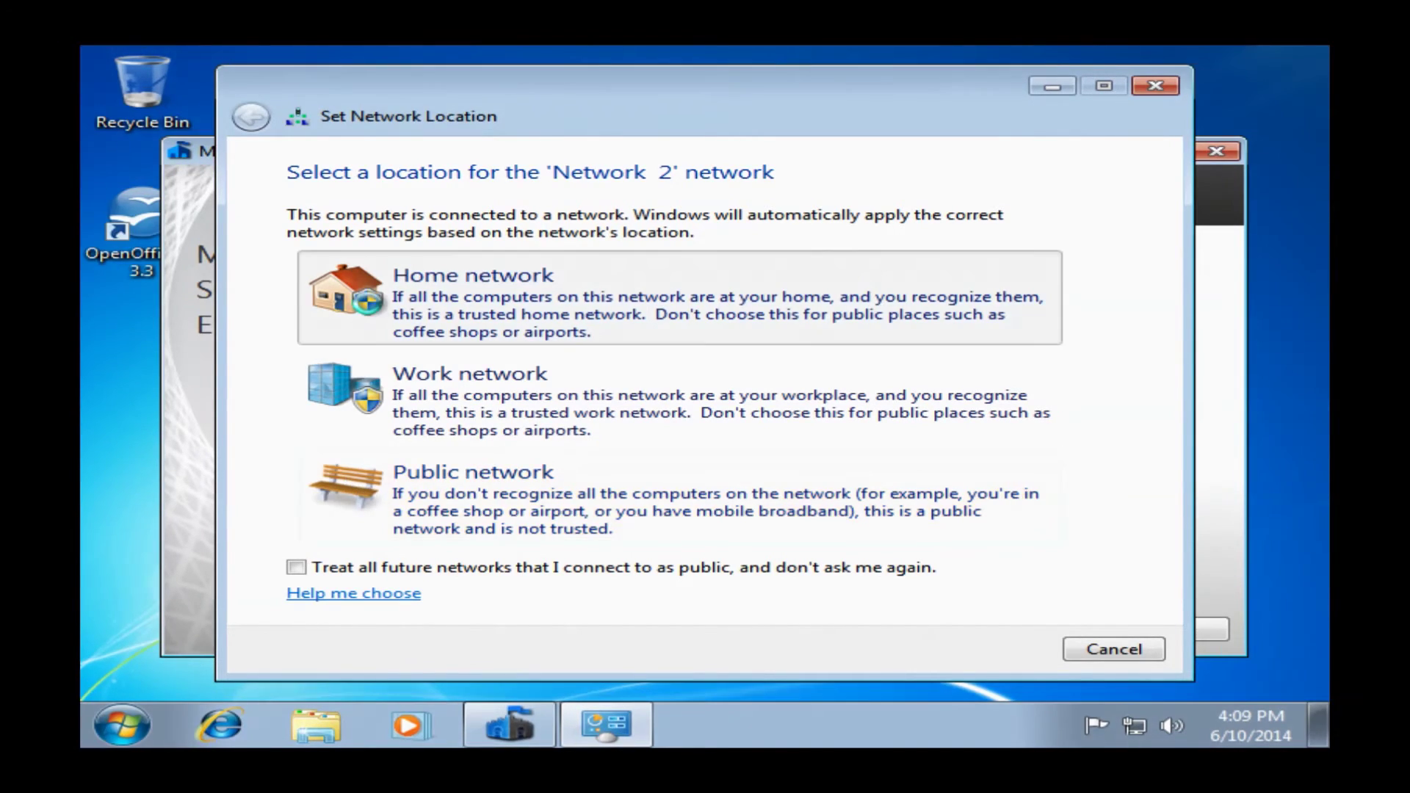
# Set Network 2's location type to Home network
pyautogui.click(371, 311)
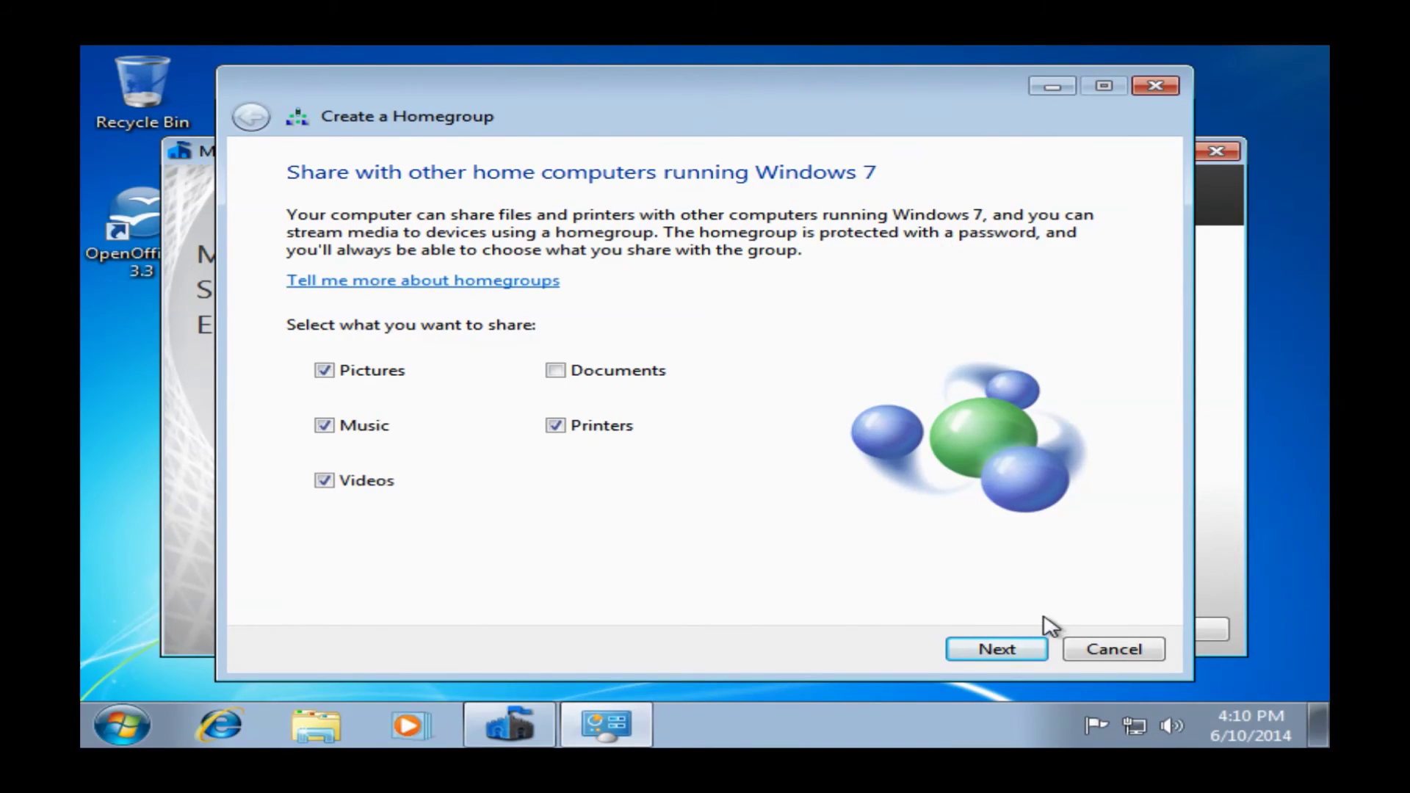
# Create the homegroup sharing Pictures, Music, Videos and Printers, then finish the wizard
pyautogui.click(1018, 654)
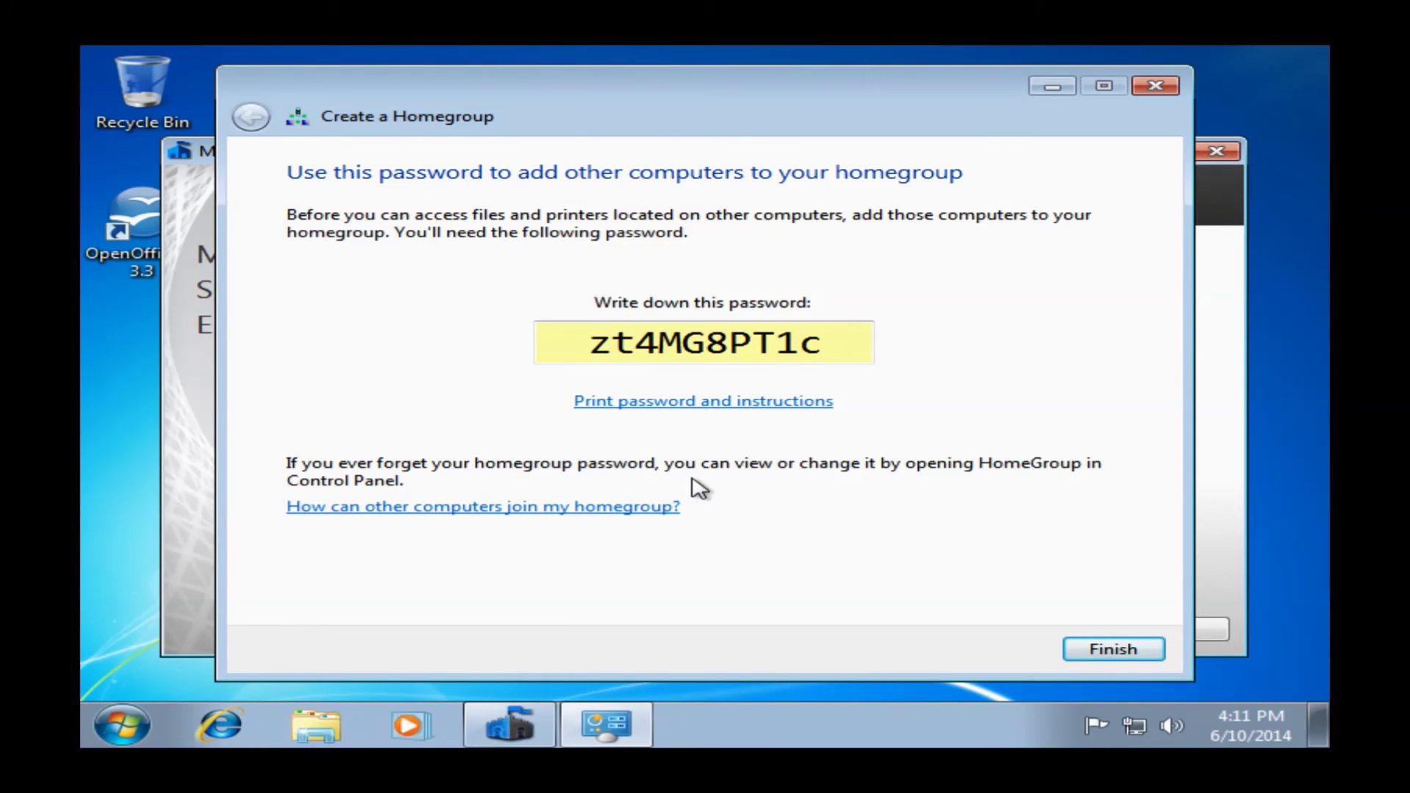
pyautogui.click(1124, 652)
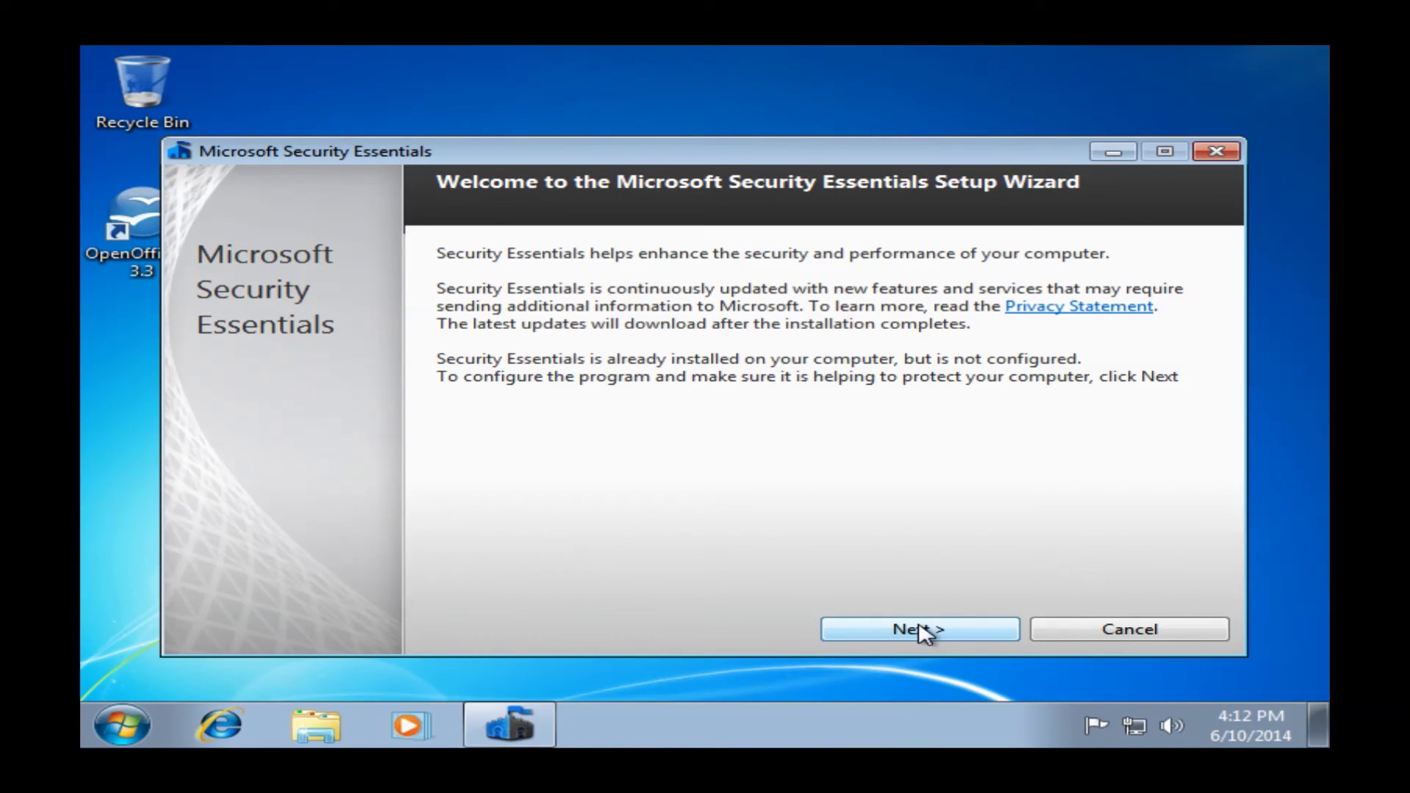
# Move Security Essentials setup past the welcome page and accept its license terms
pyautogui.click(921, 632)
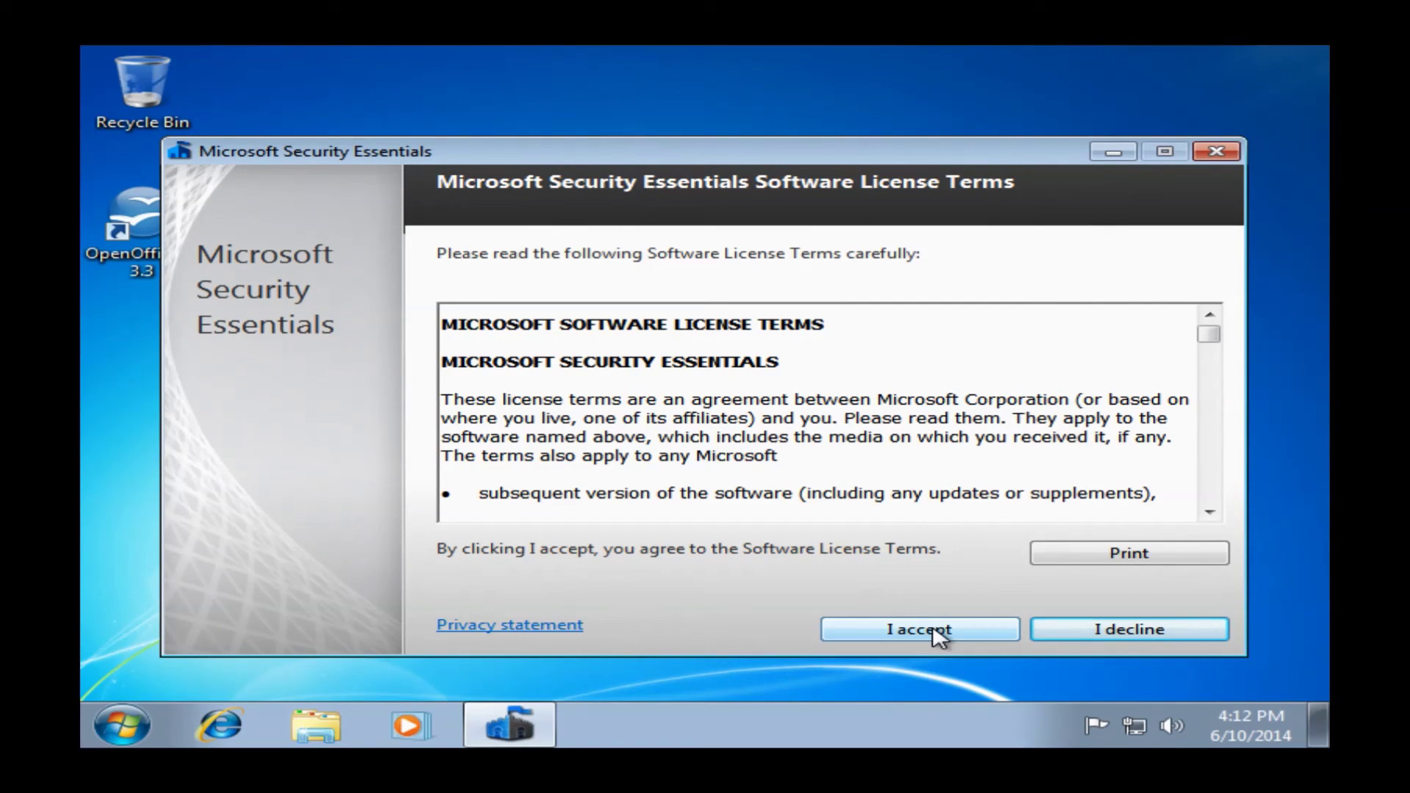
pyautogui.click(938, 633)
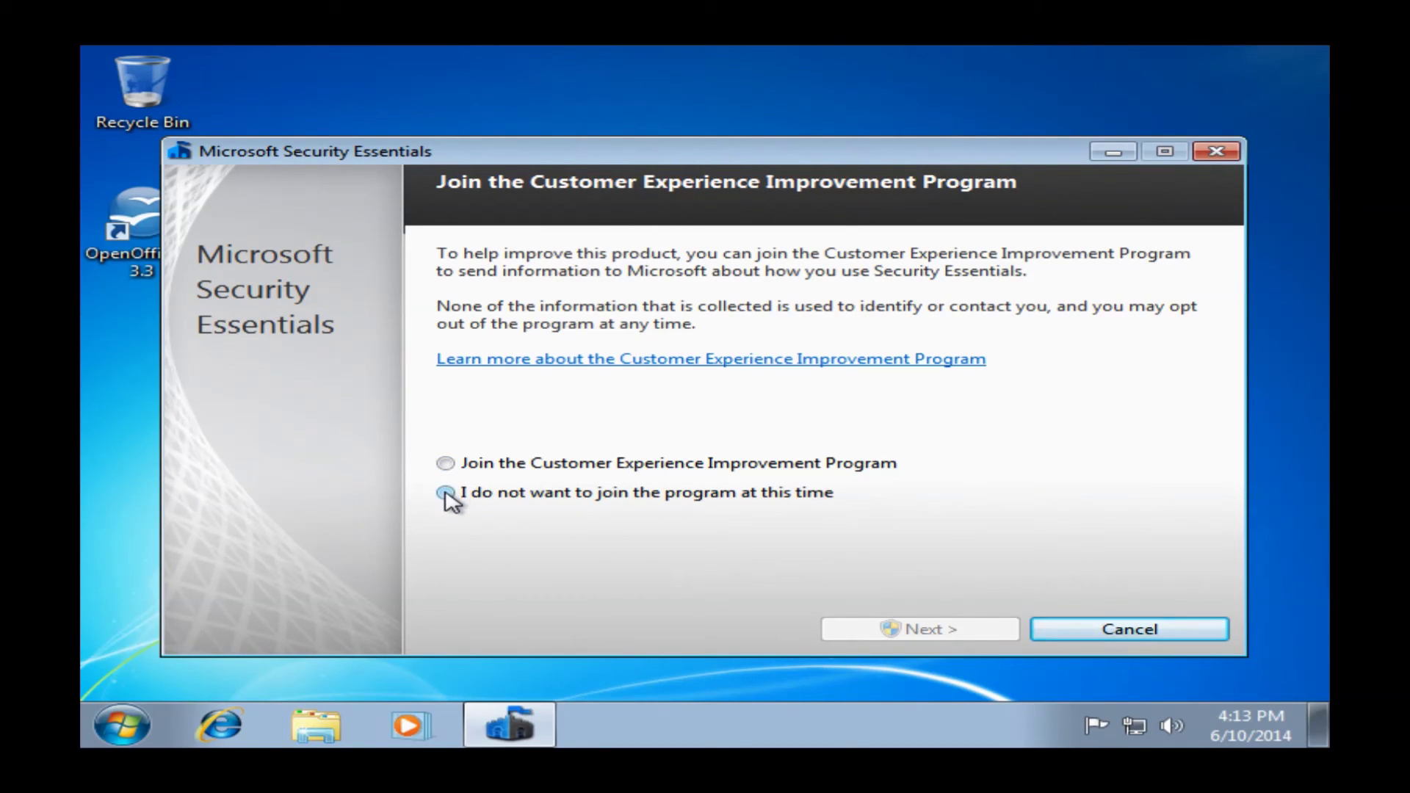
# Decline the Customer Experience Improvement Program and approve the User Account Control prompt to install Security Essentials
pyautogui.click(446, 493)
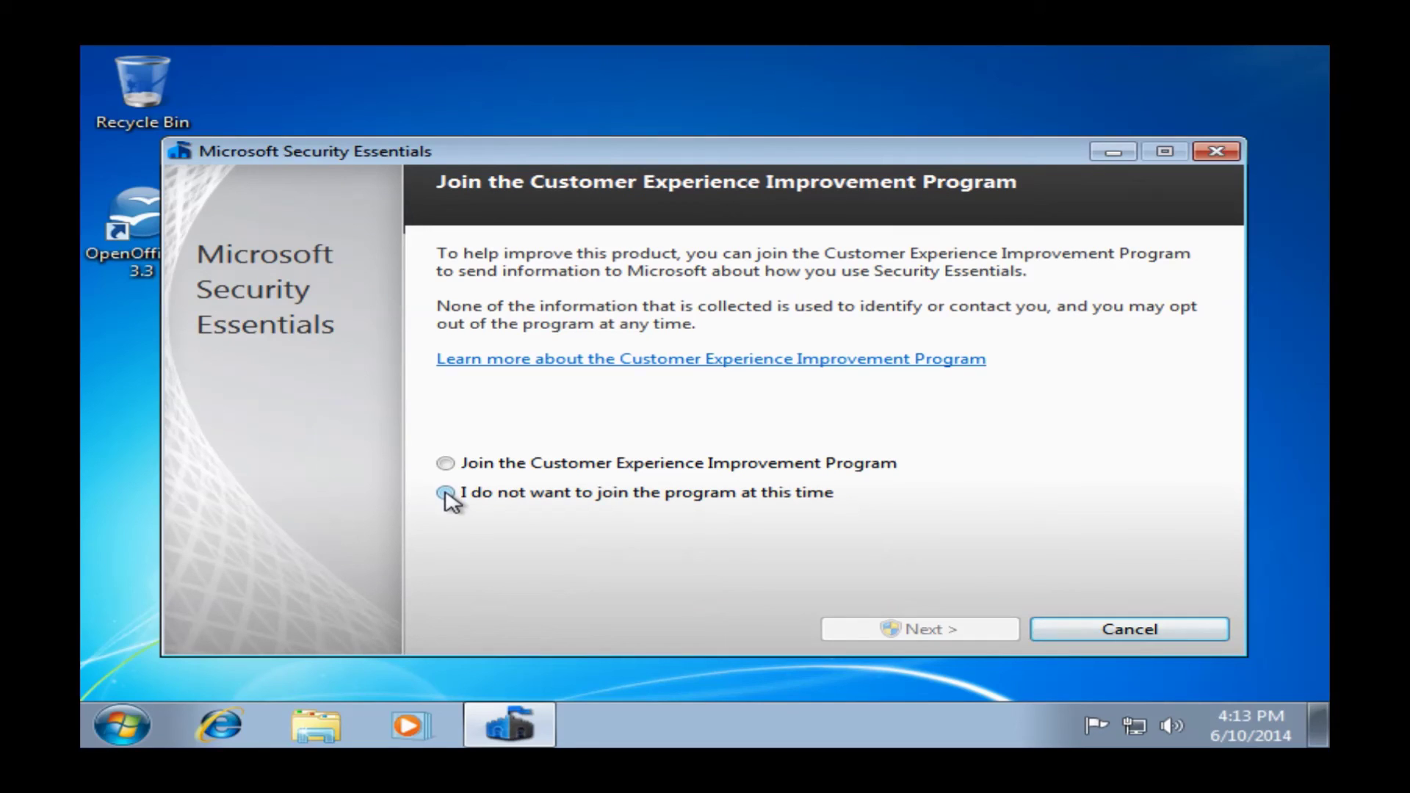
pyautogui.click(937, 628)
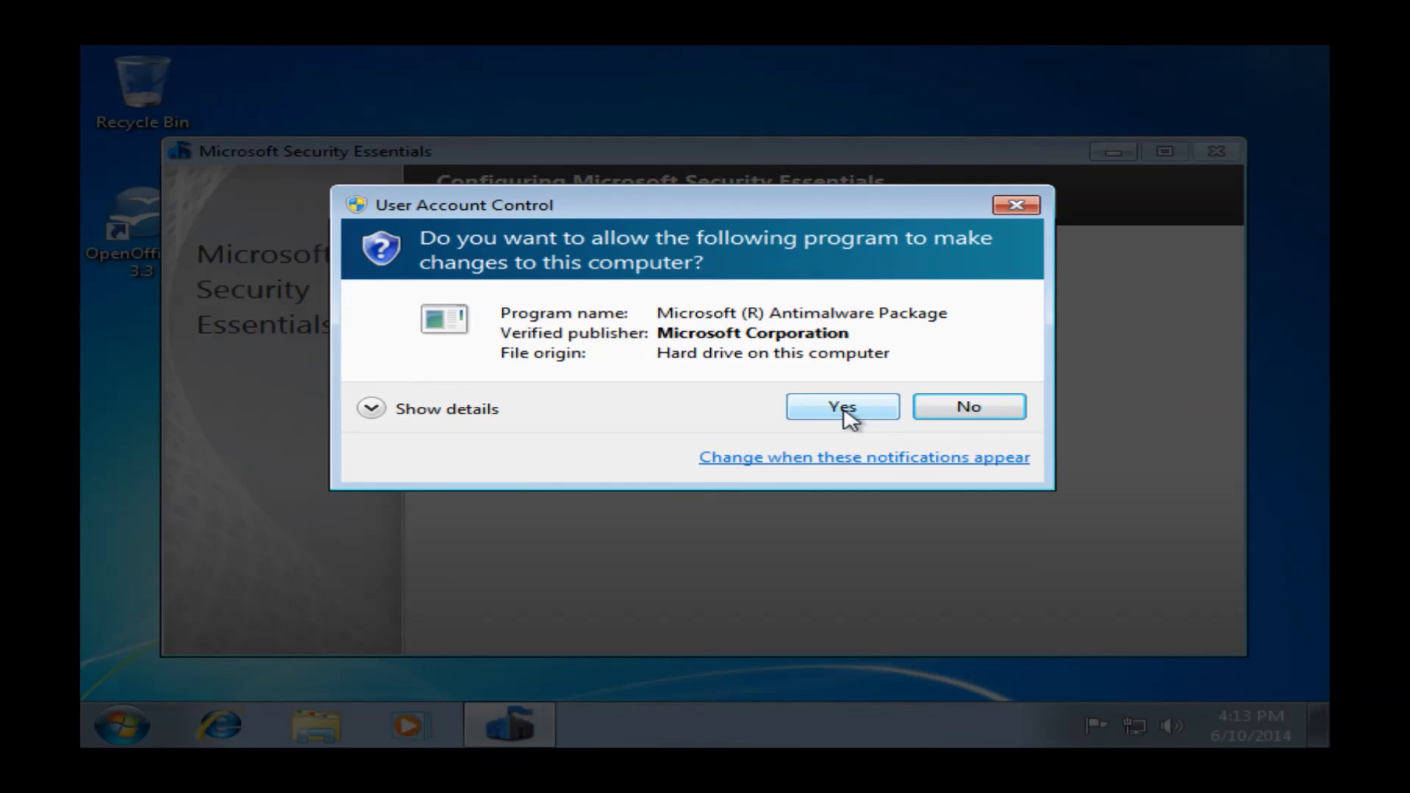
pyautogui.click(842, 408)
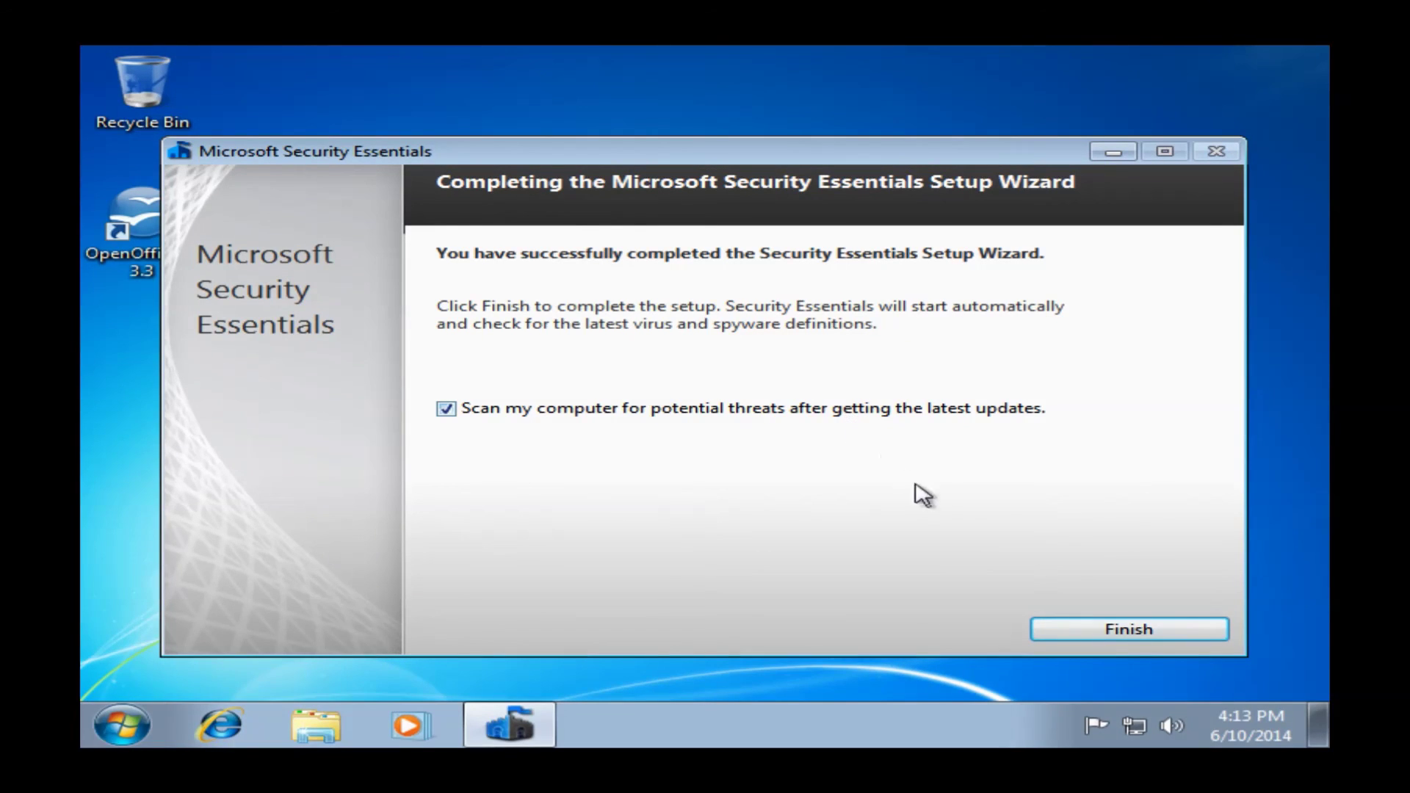
# Finish the wizard with scan-after-updates checked and bring up Security Essentials as definitions download
pyautogui.click(1120, 633)
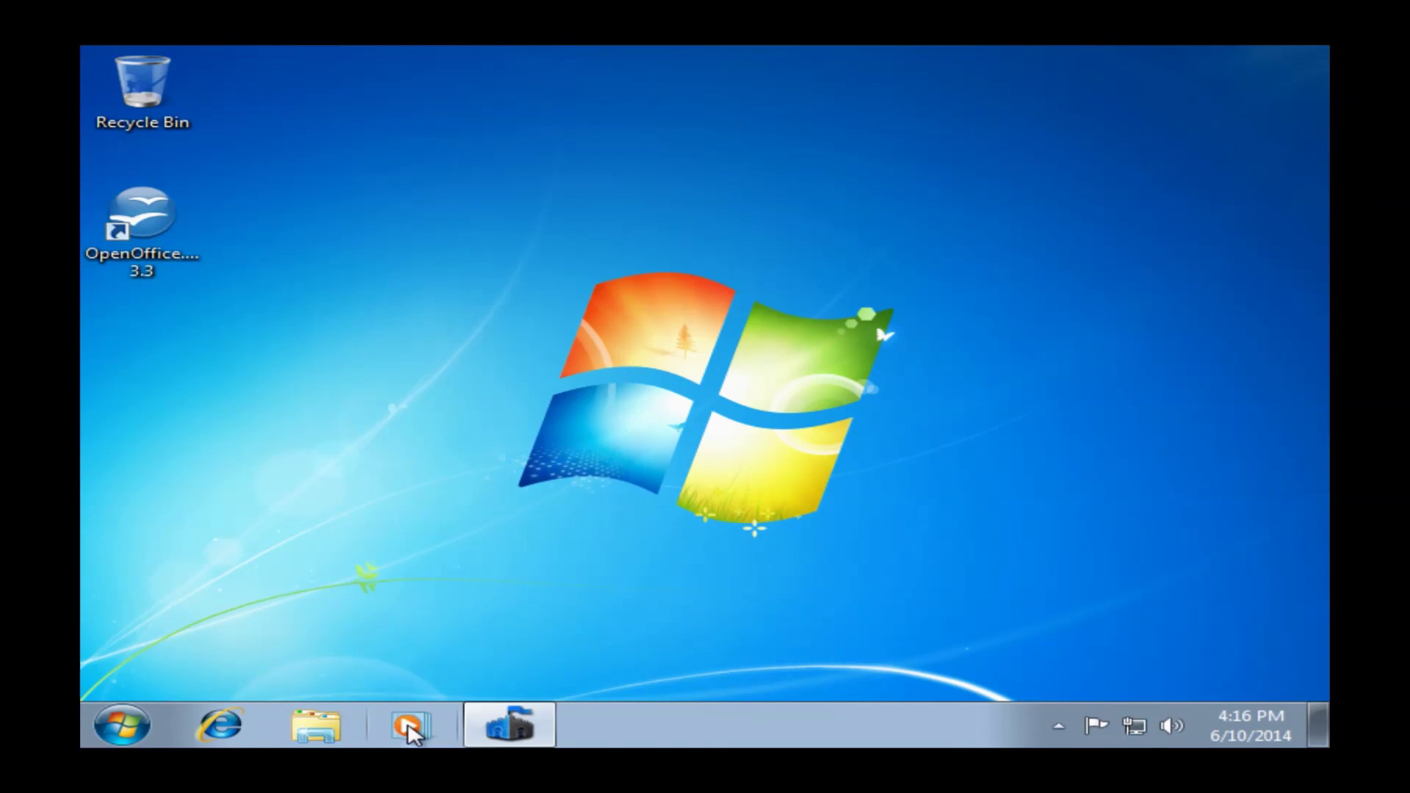
pyautogui.click(529, 738)
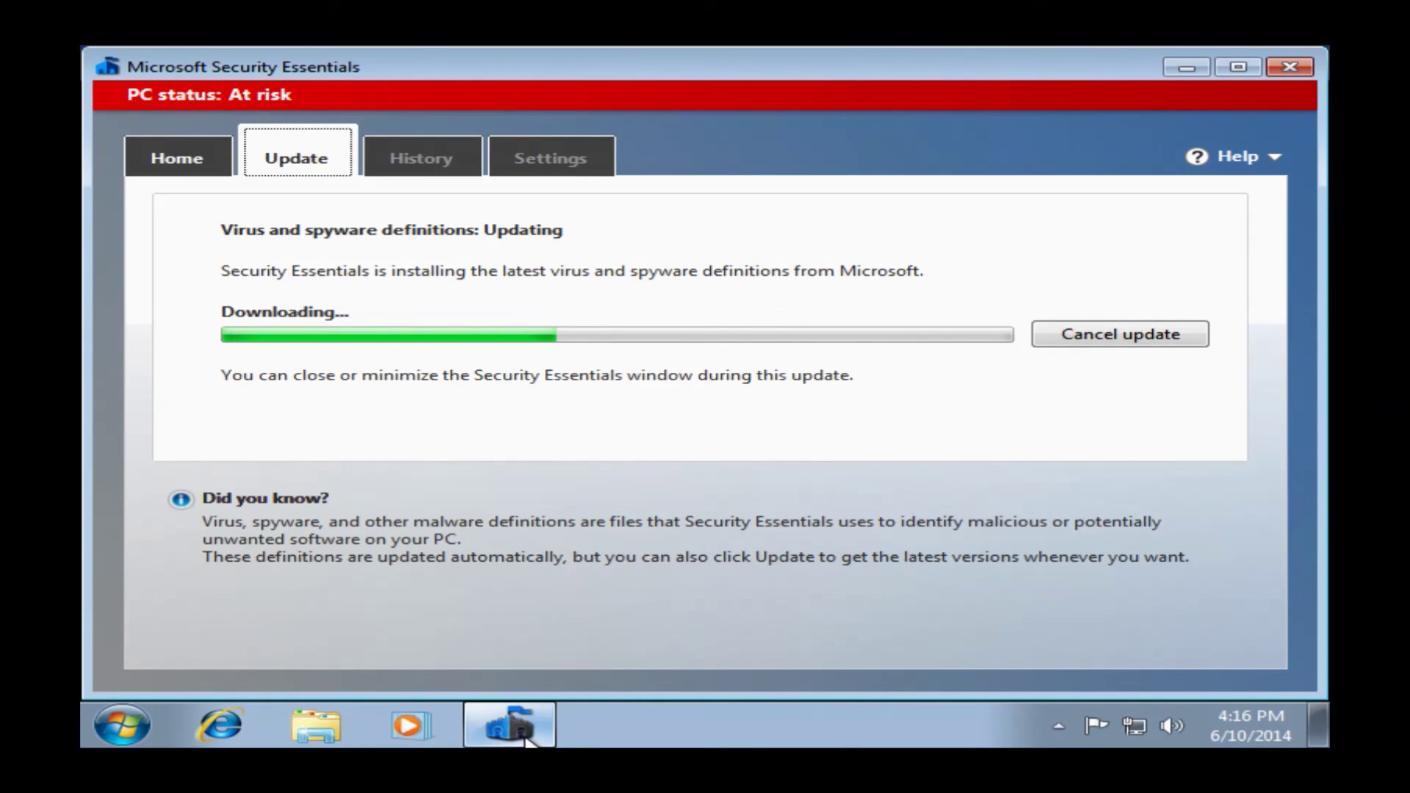
pyautogui.click(526, 739)
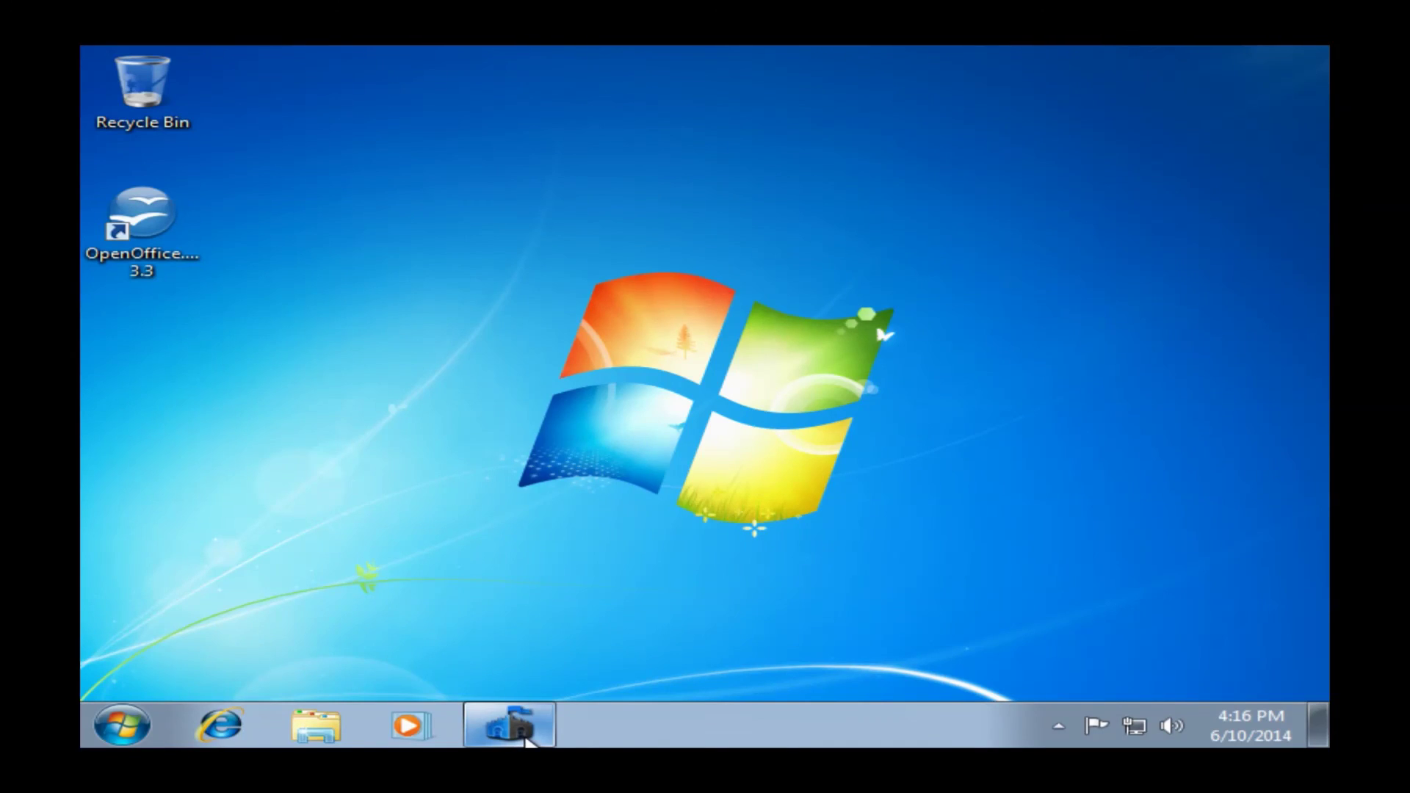